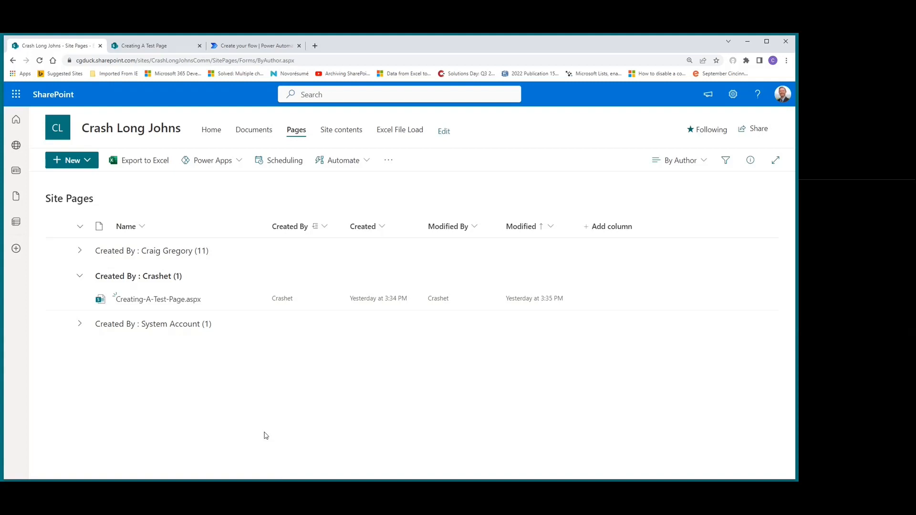
- Compare the author shown on the Creating A Test Page page with its Created By entry in the Site Pages library
{"action": "left_click", "coordinate": [145, 47]}
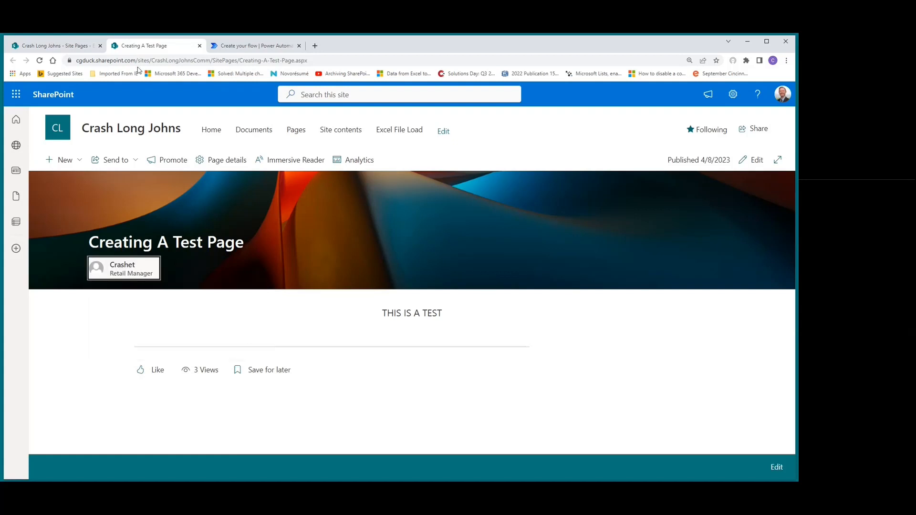
{"action": "left_click", "coordinate": [70, 46]}
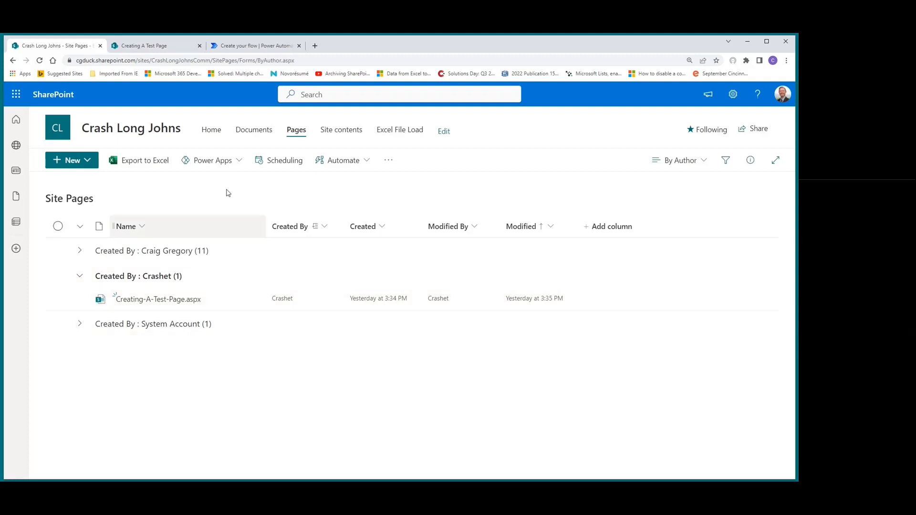
{"action": "left_click", "coordinate": [167, 45]}
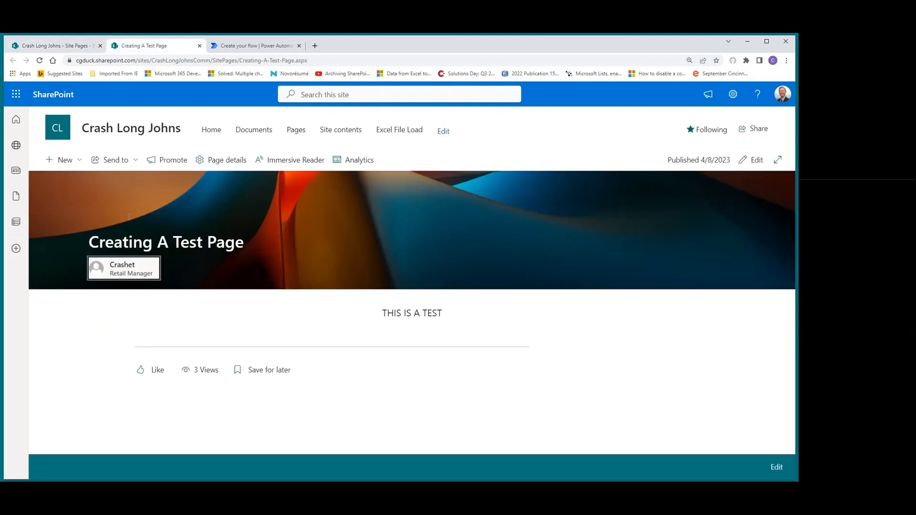
{"action": "left_click", "coordinate": [55, 48]}
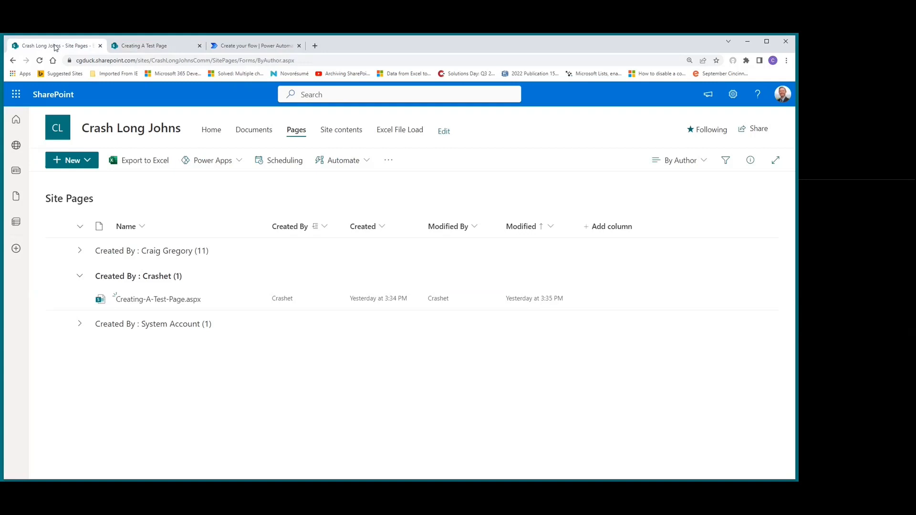
- Switch to the Power Automate flow and add a text input named "Current Created by User Email" to the manual trigger
{"action": "left_click", "coordinate": [248, 47]}
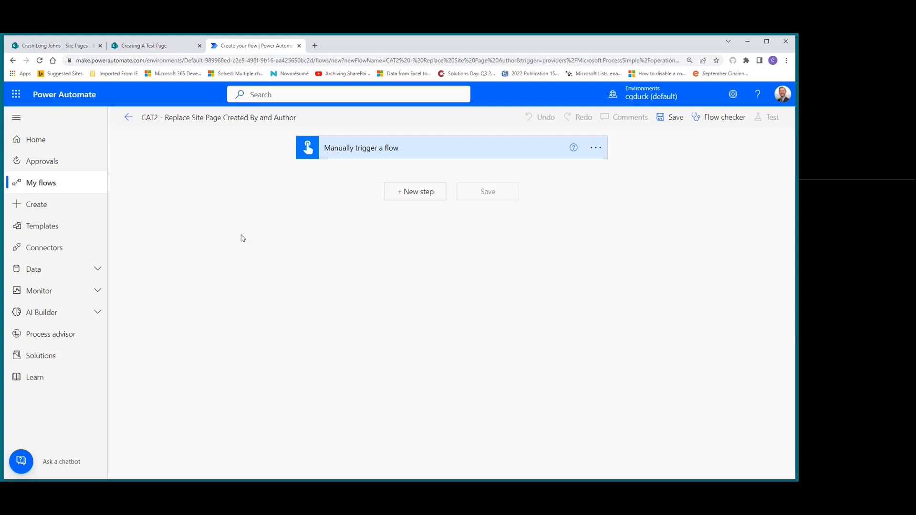
{"action": "left_click", "coordinate": [358, 152]}
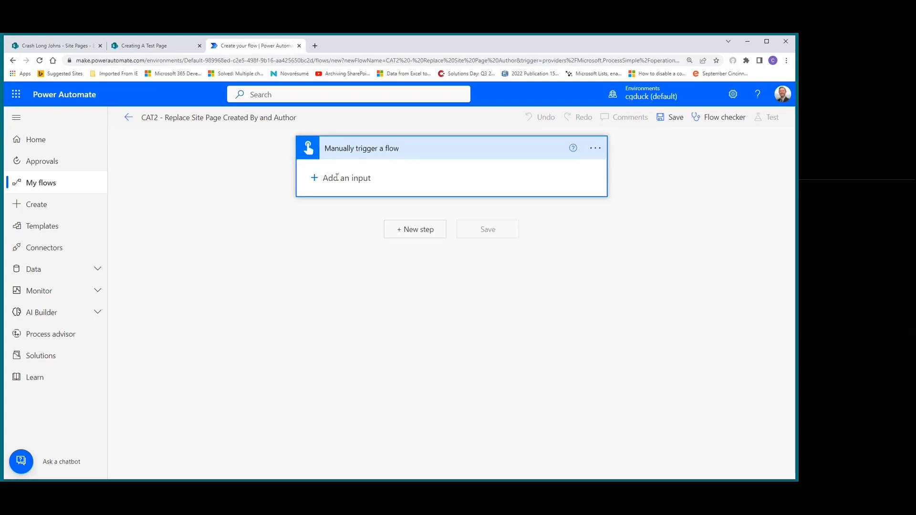
{"action": "left_click", "coordinate": [337, 178]}
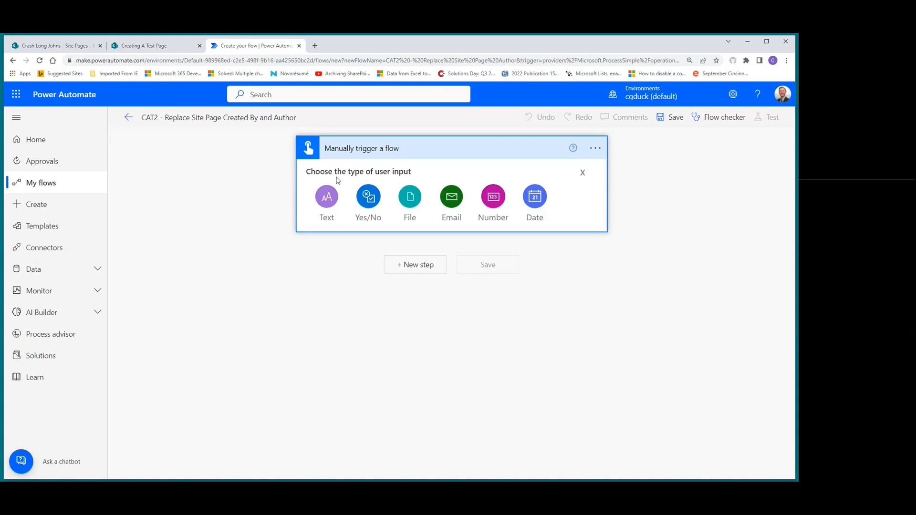
{"action": "left_click", "coordinate": [324, 204]}
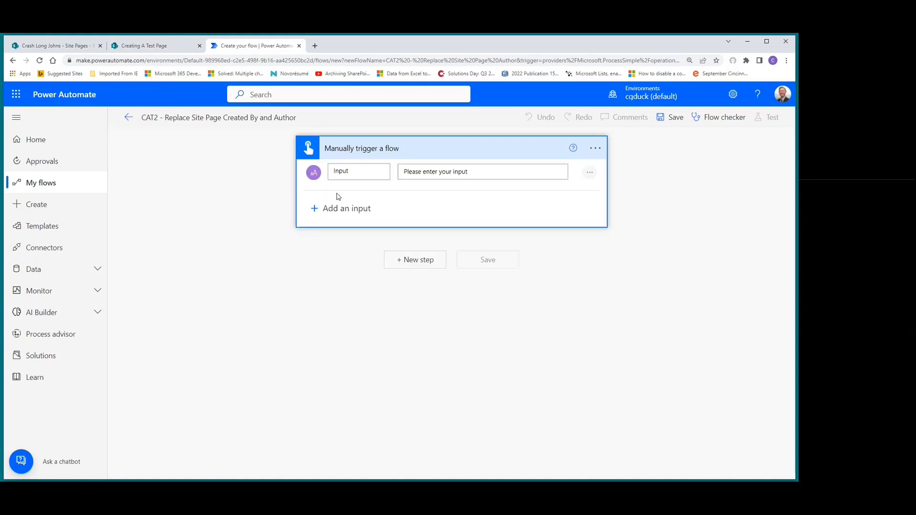
{"action": "double_click", "coordinate": [357, 169]}
{"action": "type", "text": "Current Created by U"}
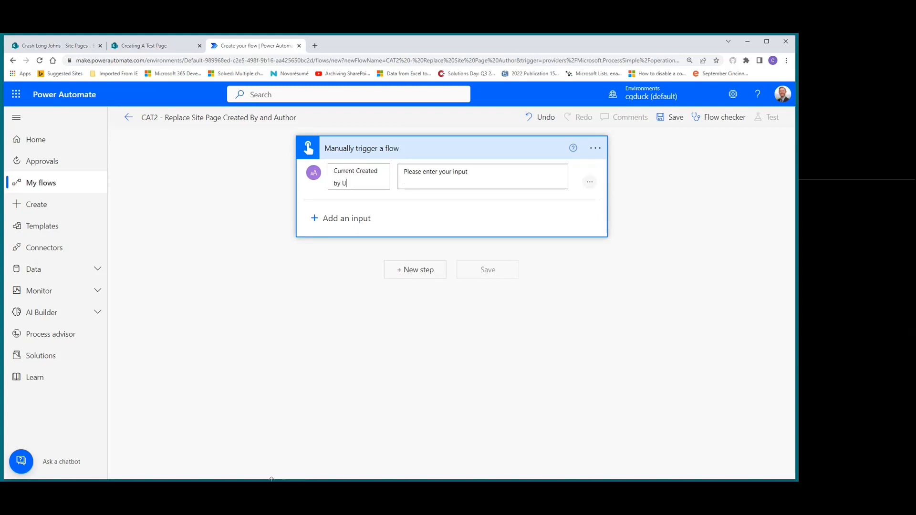
{"action": "type", "text": "ser Email"}
- Change the prompt of the Current Created by User Email input to "Please enter an e-mail address"
{"action": "left_click_drag", "start_coordinate": [423, 173], "coordinate": [499, 175]}
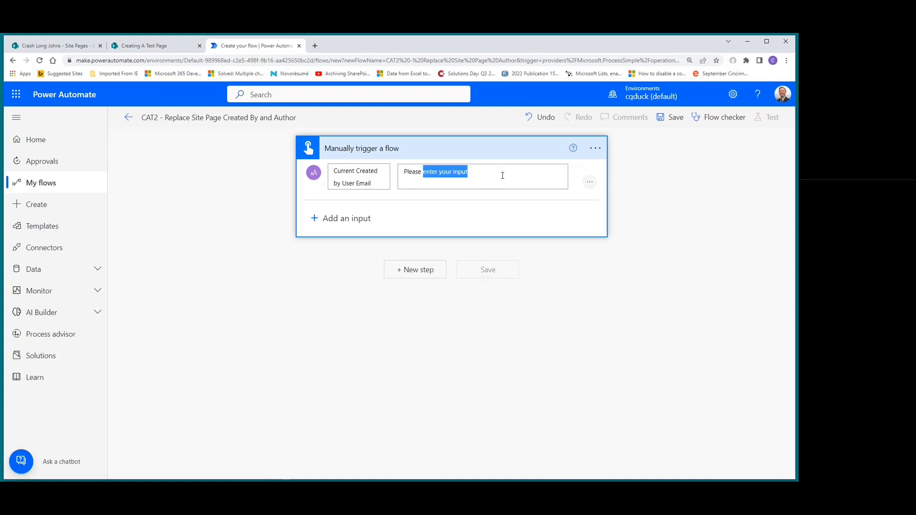
{"action": "left_click", "coordinate": [505, 179]}
{"action": "key", "text": "BackSpace"}
{"action": "key", "text": "BackSpace"}
{"action": "key", "text": "BackSpace"}
{"action": "key", "text": "BackSpace"}
{"action": "key", "text": "BackSpace"}
{"action": "key", "text": "BackSpace"}
{"action": "key", "text": "BackSpace"}
{"action": "key", "text": "BackSpace"}
{"action": "key", "text": "BackSpace"}
{"action": "key", "text": "BackSpace"}
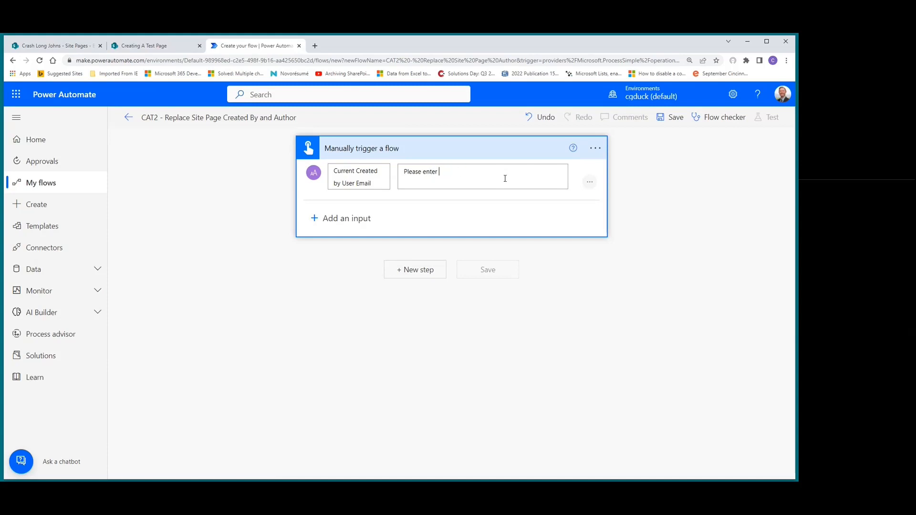
{"action": "type", "text": "an e-mail address"}
- Add an Email-type input named "New Created by User Email" to the manual trigger
{"action": "left_click", "coordinate": [337, 216]}
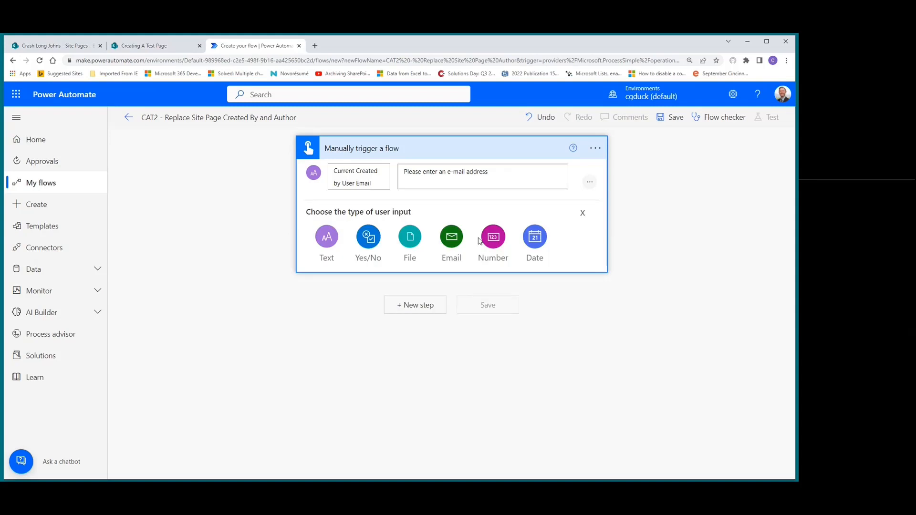
{"action": "left_click", "coordinate": [450, 238]}
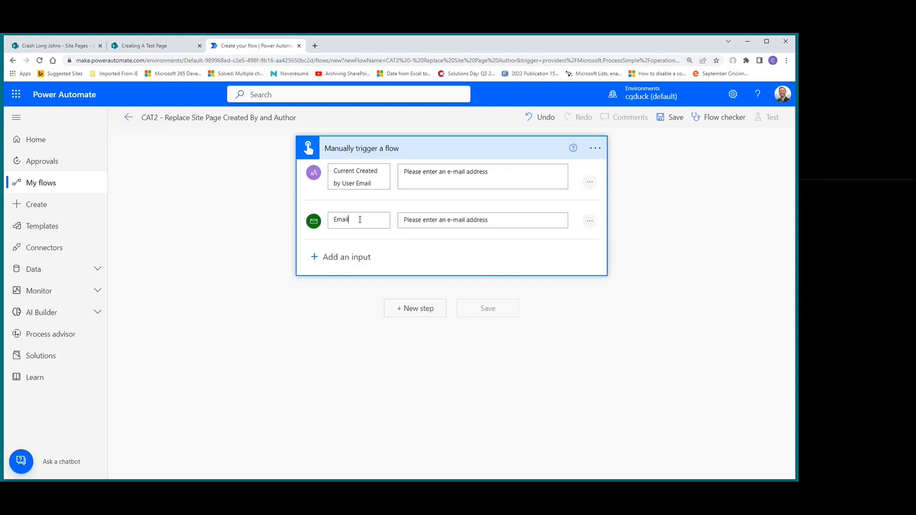
{"action": "left_click_drag", "start_coordinate": [360, 220], "coordinate": [311, 223]}
{"action": "type", "text": "New Created by User Email"}
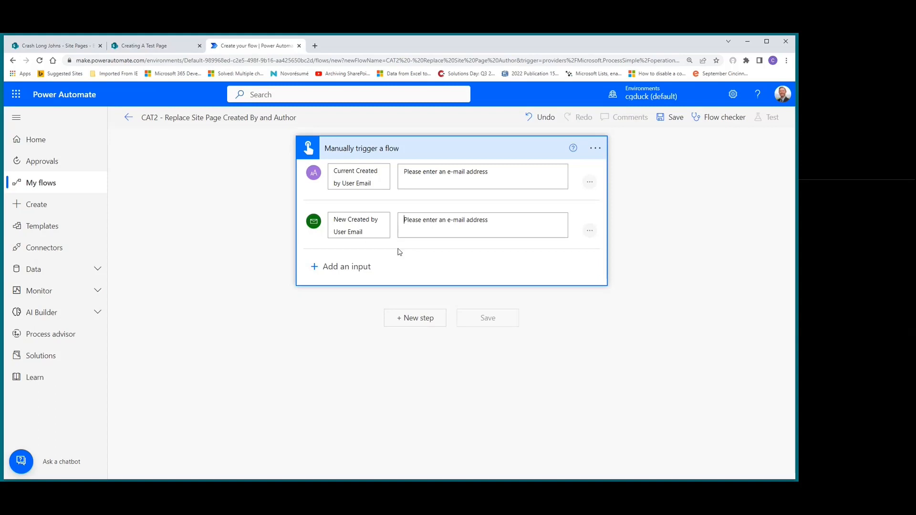
- Add the SharePoint Get items action as a new step after the manual trigger
{"action": "left_click", "coordinate": [416, 319]}
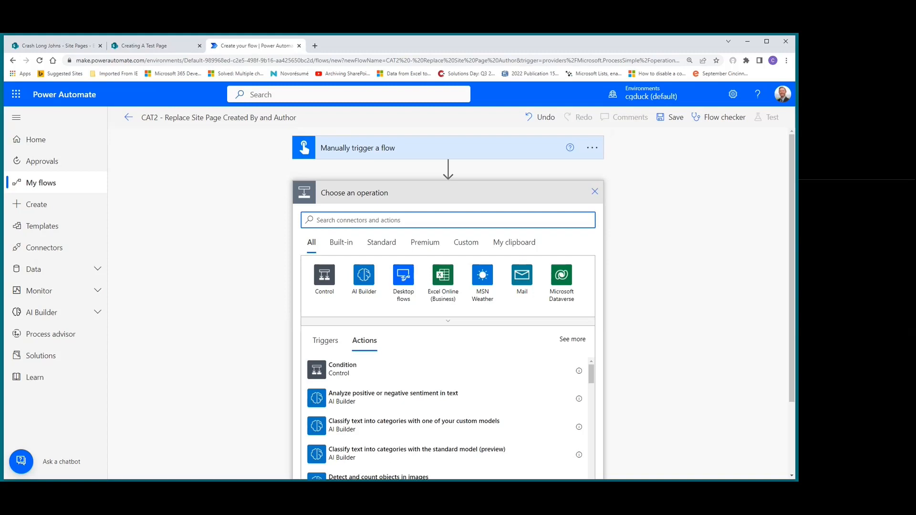
{"action": "left_click", "coordinate": [377, 223]}
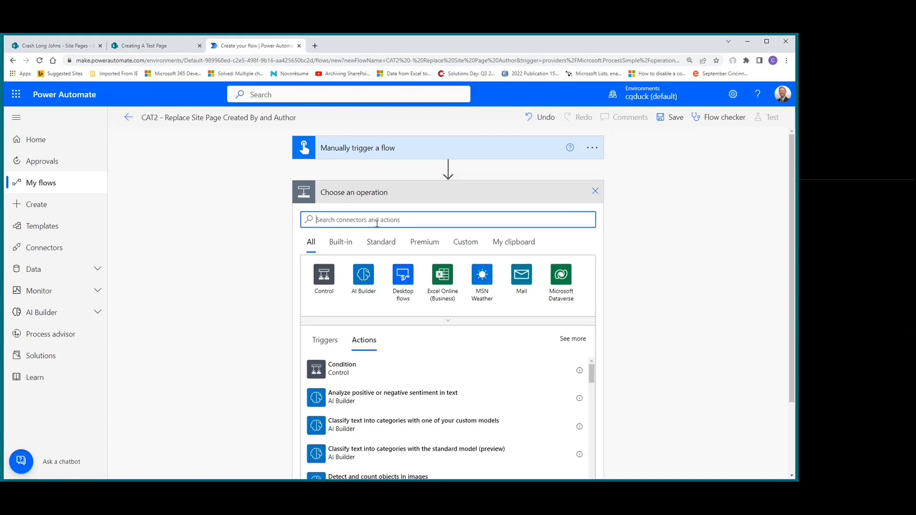
{"action": "type", "text": "get items"}
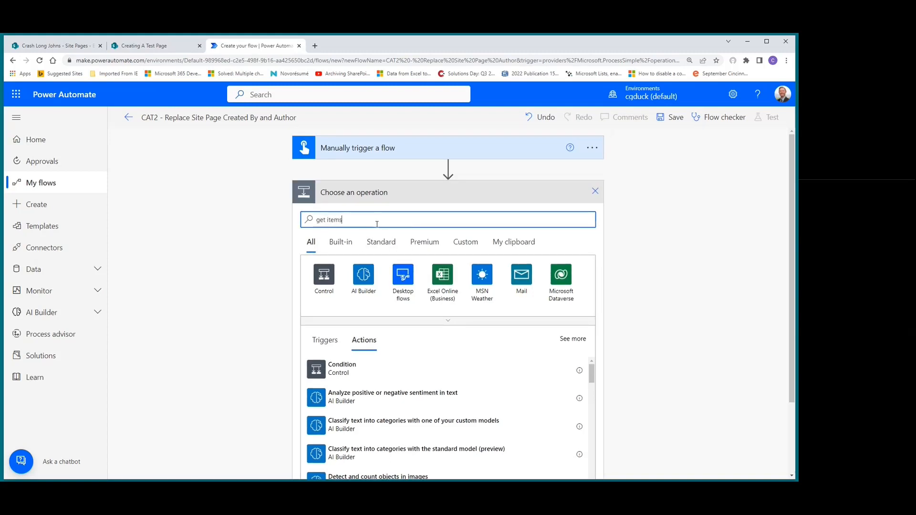
{"action": "left_click", "coordinate": [335, 375]}
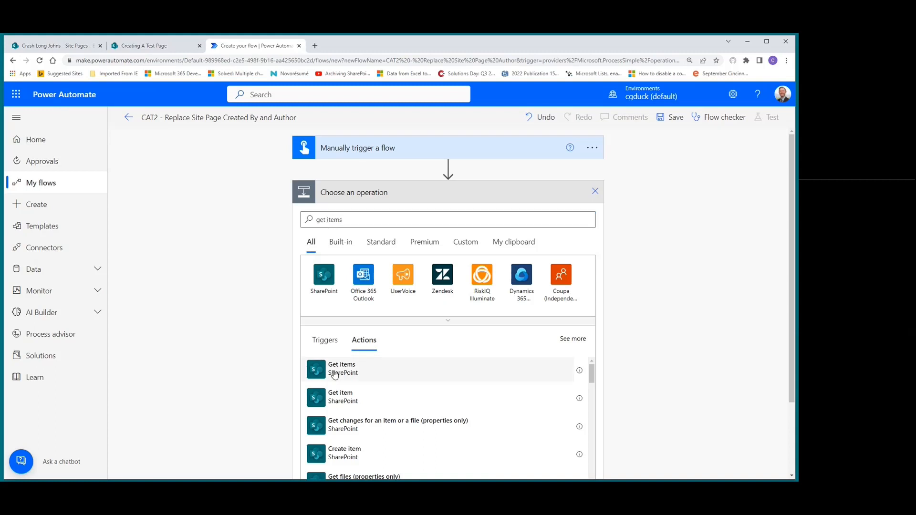
{"action": "left_click", "coordinate": [335, 376]}
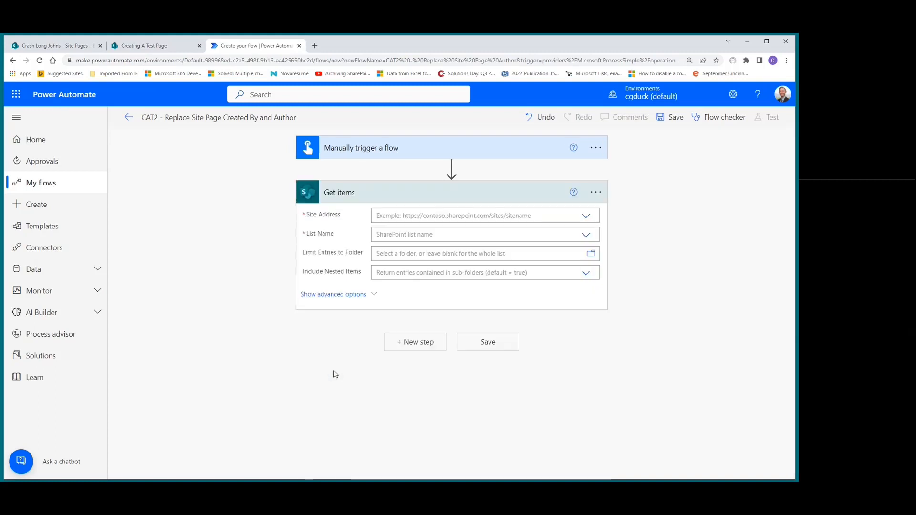
- Point Get items to the Crash Long Johns site and enter "Site Pages" as a custom list name
{"action": "left_click", "coordinate": [540, 214]}
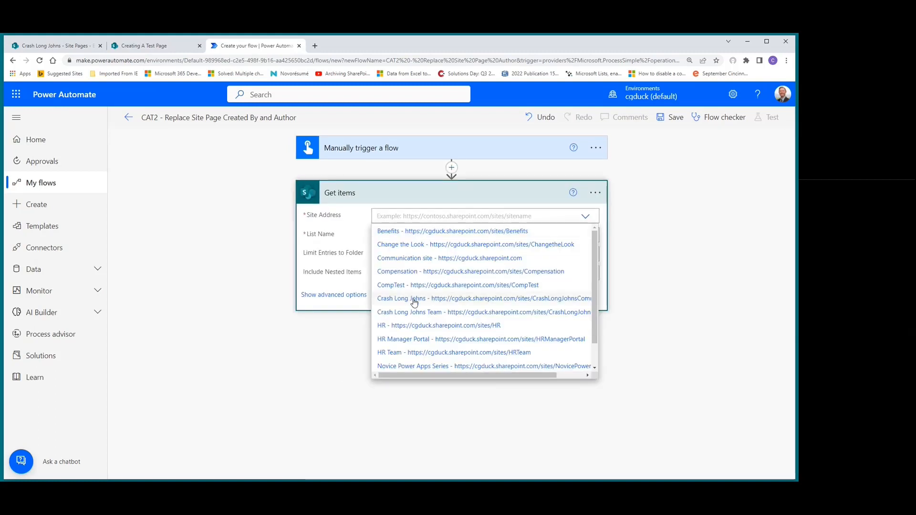
{"action": "left_click", "coordinate": [414, 299]}
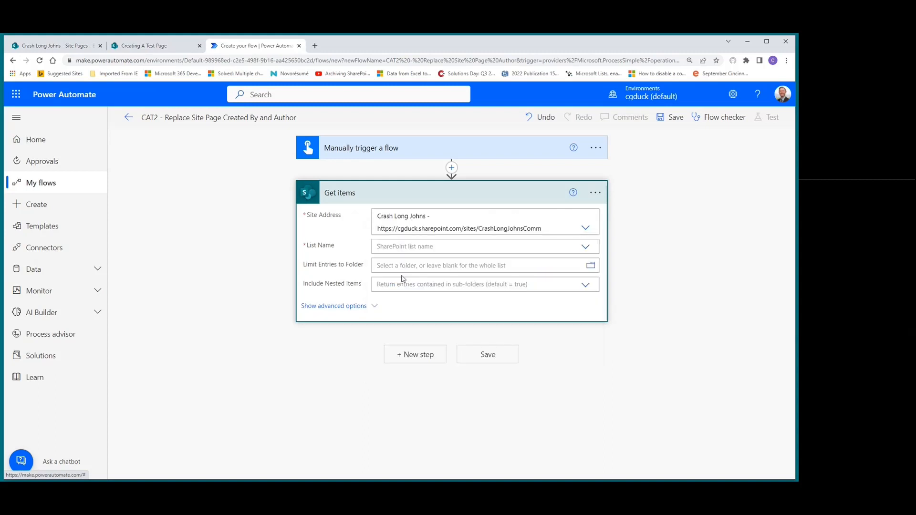
{"action": "left_click", "coordinate": [405, 246]}
{"action": "scroll", "coordinate": [412, 334], "scroll_direction": "down", "scroll_amount": 10}
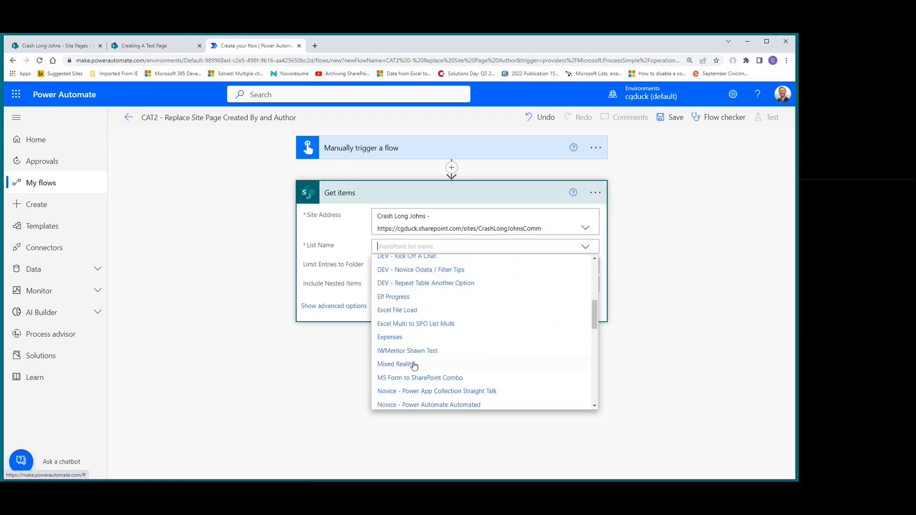
{"action": "scroll", "coordinate": [414, 365], "scroll_direction": "down", "scroll_amount": 10}
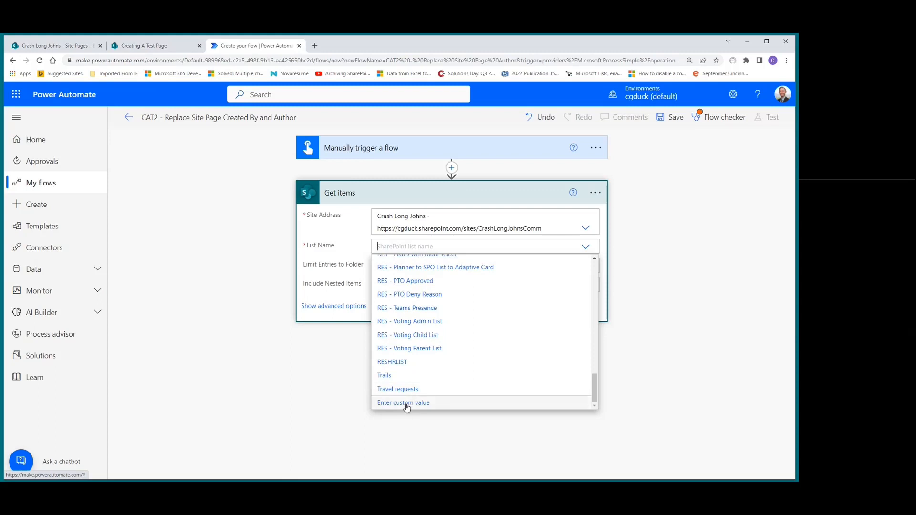
{"action": "left_click", "coordinate": [404, 403]}
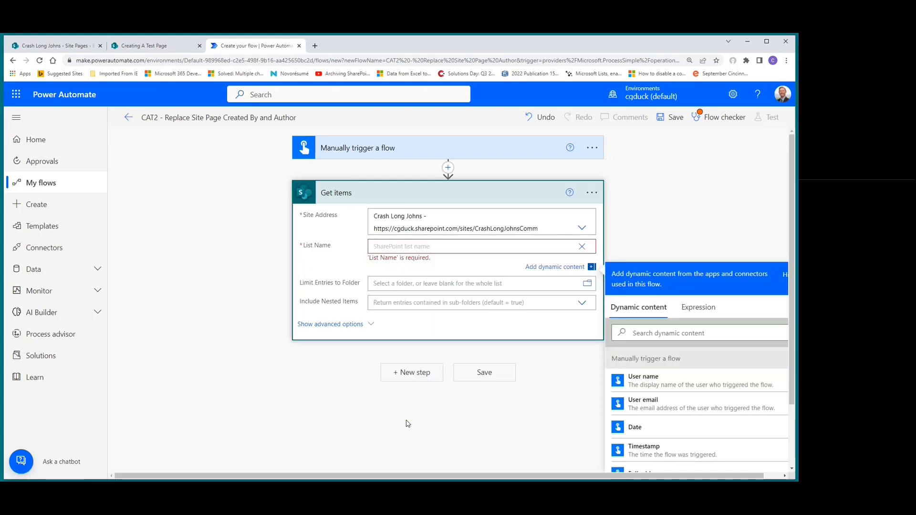
{"action": "type", "text": "Site Page"}
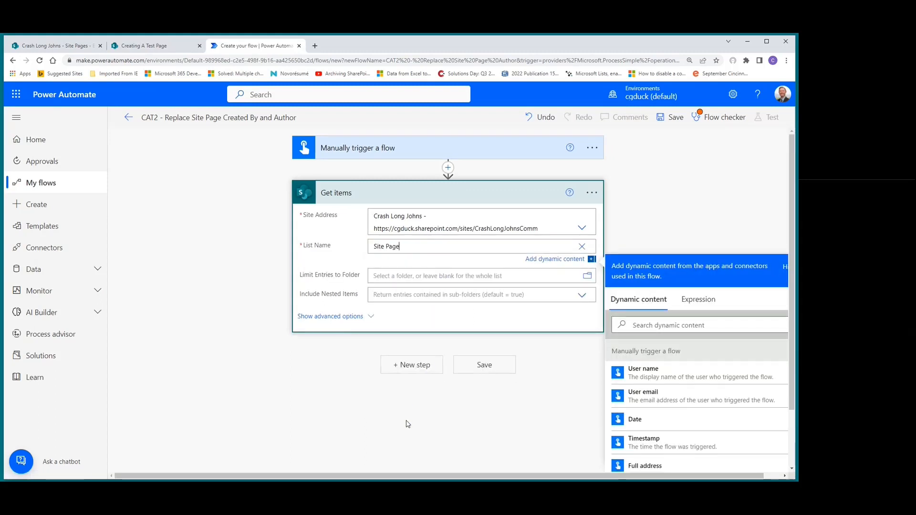
{"action": "type", "text": "s"}
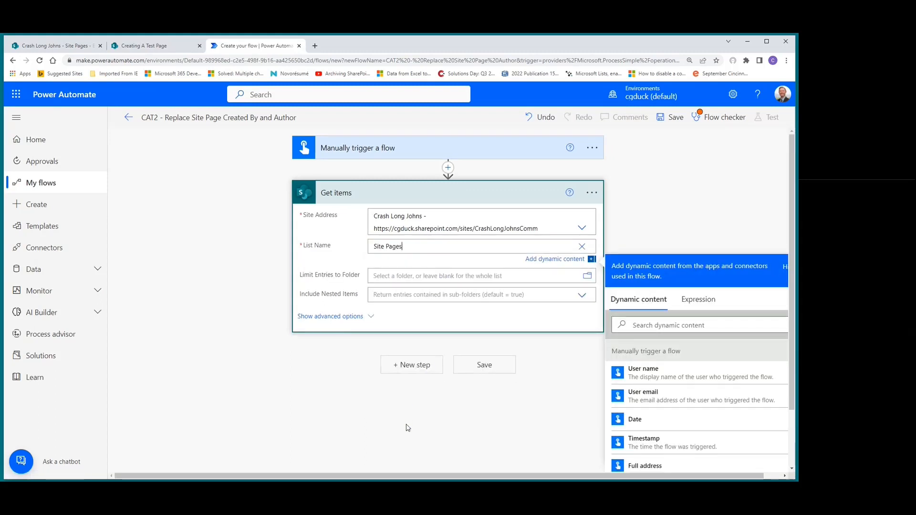
- Set the Get items filter query to Author/EMail eq the Current Created by User Email dynamic value in single quotes, and collapse the action
{"action": "left_click", "coordinate": [330, 319]}
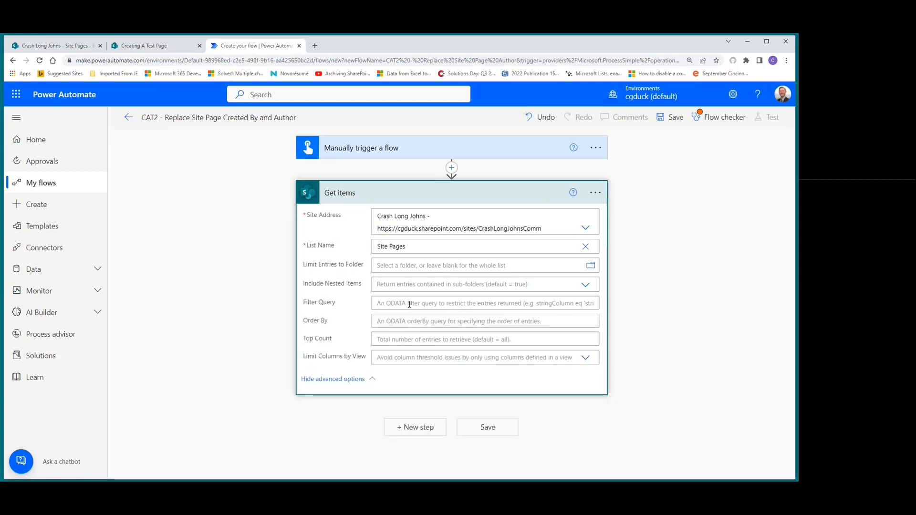
{"action": "left_click", "coordinate": [409, 304]}
{"action": "type", "text": "Author"}
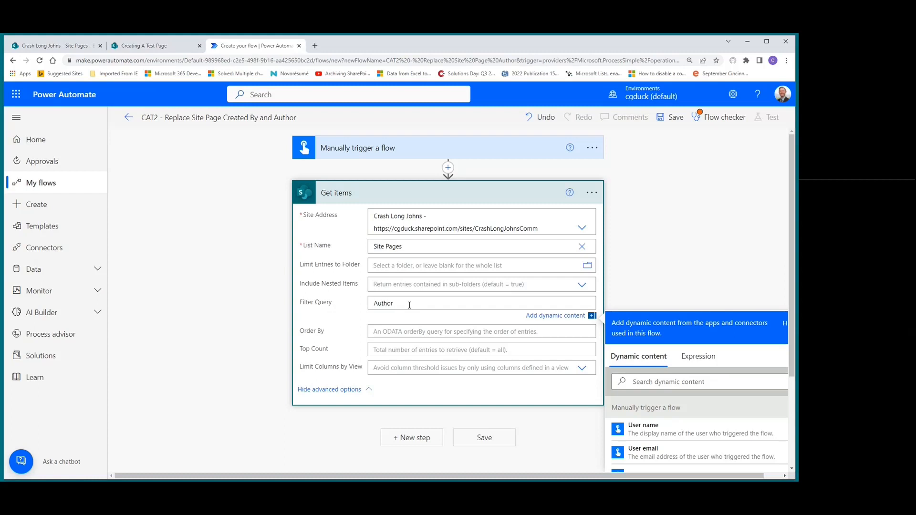
{"action": "type", "text": "/EMail eq '"}
{"action": "scroll", "coordinate": [687, 430], "scroll_direction": "down", "scroll_amount": 5}
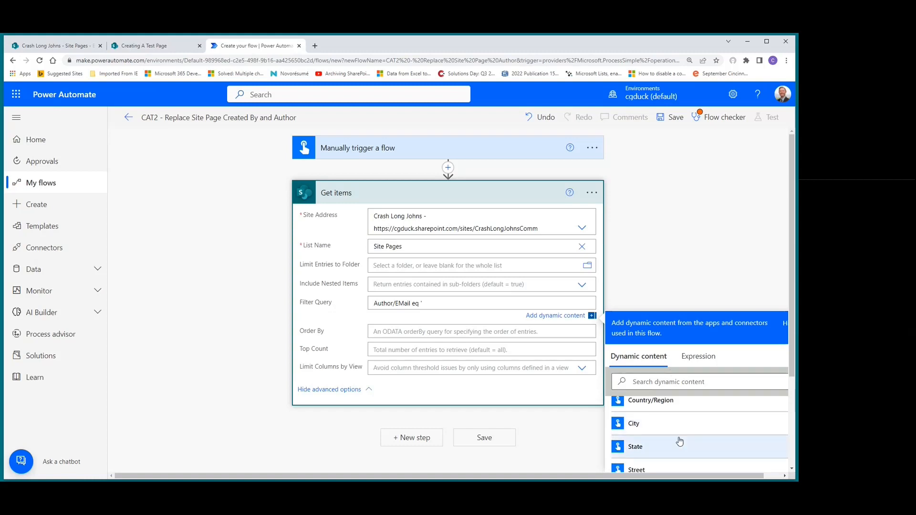
{"action": "scroll", "coordinate": [681, 430], "scroll_direction": "down", "scroll_amount": 2}
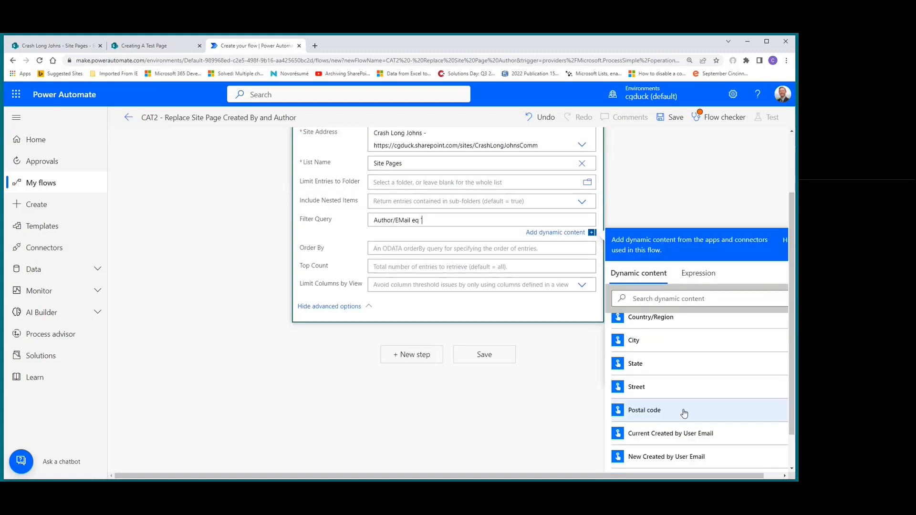
{"action": "left_click", "coordinate": [656, 435]}
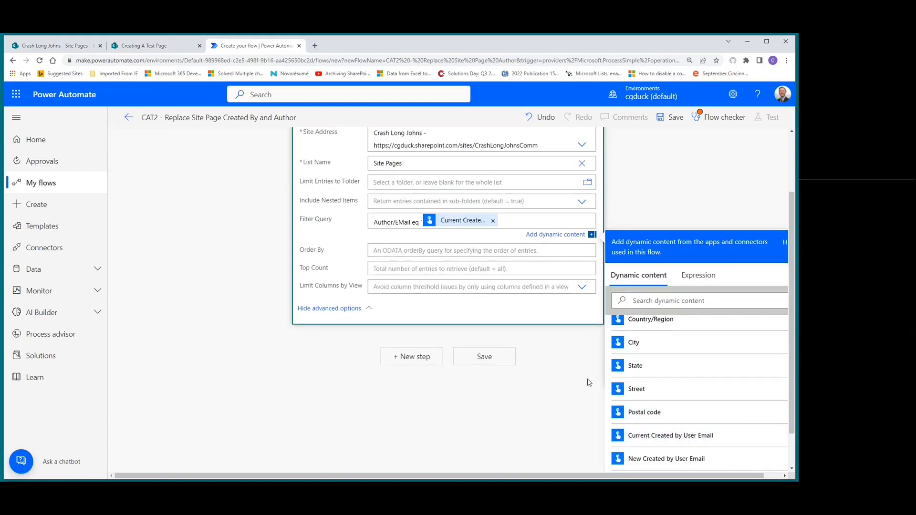
{"action": "type", "text": "'"}
{"action": "scroll", "coordinate": [398, 283], "scroll_direction": "up", "scroll_amount": 2}
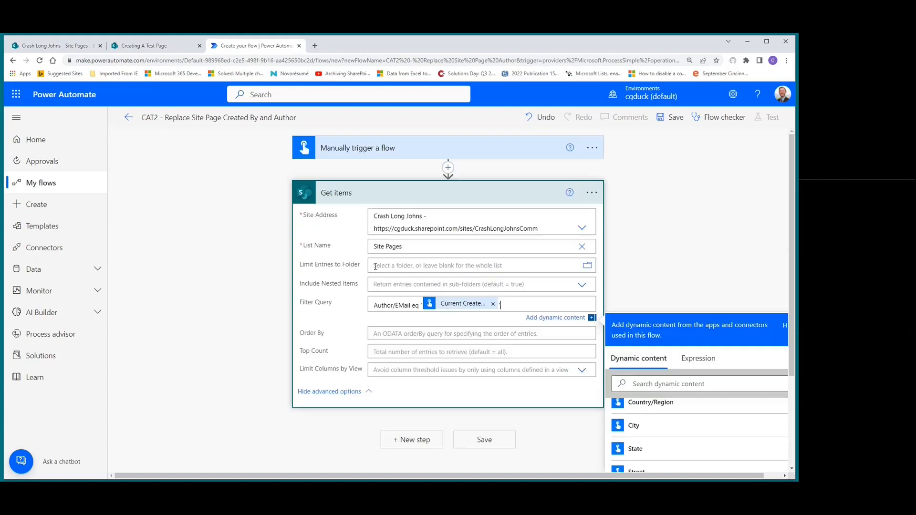
{"action": "left_click", "coordinate": [355, 195]}
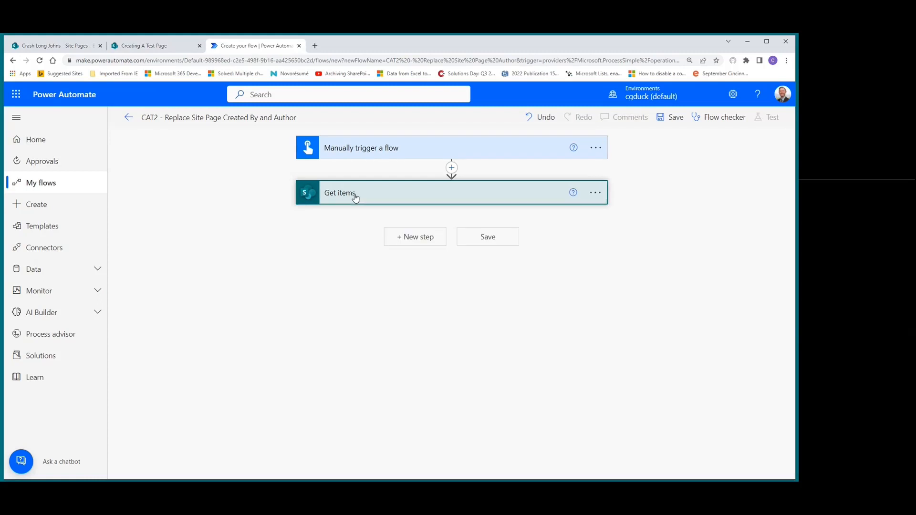
- Turn on pagination in the Get items settings with a threshold of 5000
{"action": "left_click", "coordinate": [595, 192]}
{"action": "left_click", "coordinate": [640, 265]}
{"action": "scroll", "coordinate": [433, 272], "scroll_direction": "down", "scroll_amount": 5}
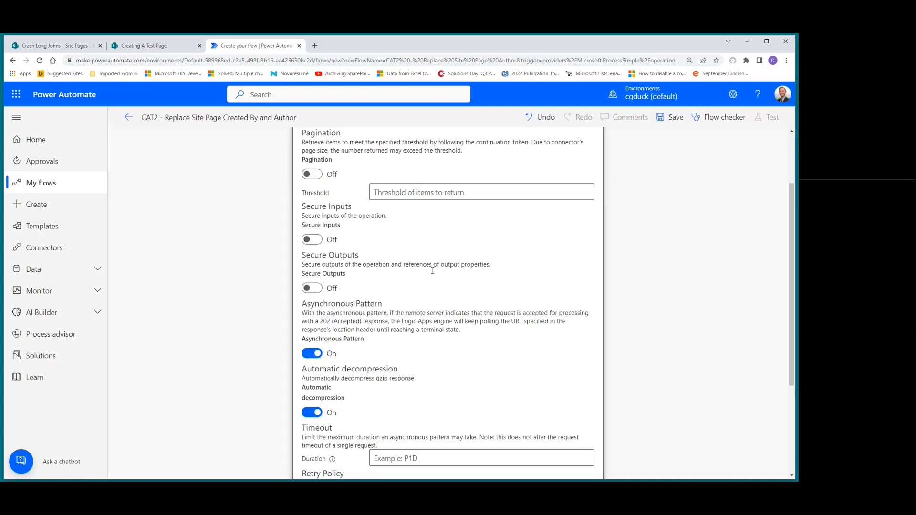
{"action": "scroll", "coordinate": [429, 262], "scroll_direction": "up", "scroll_amount": 3}
{"action": "scroll", "coordinate": [428, 261], "scroll_direction": "up", "scroll_amount": 1}
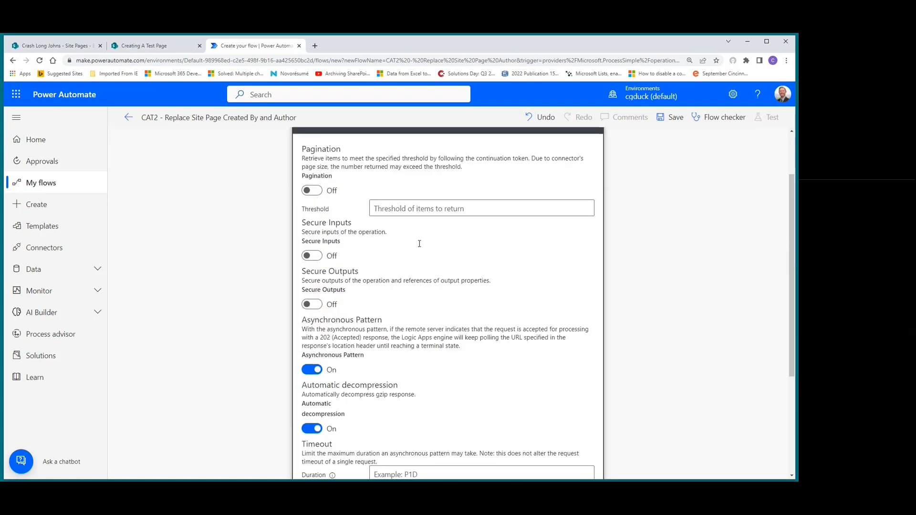
{"action": "left_click", "coordinate": [312, 190]}
{"action": "left_click", "coordinate": [396, 210]}
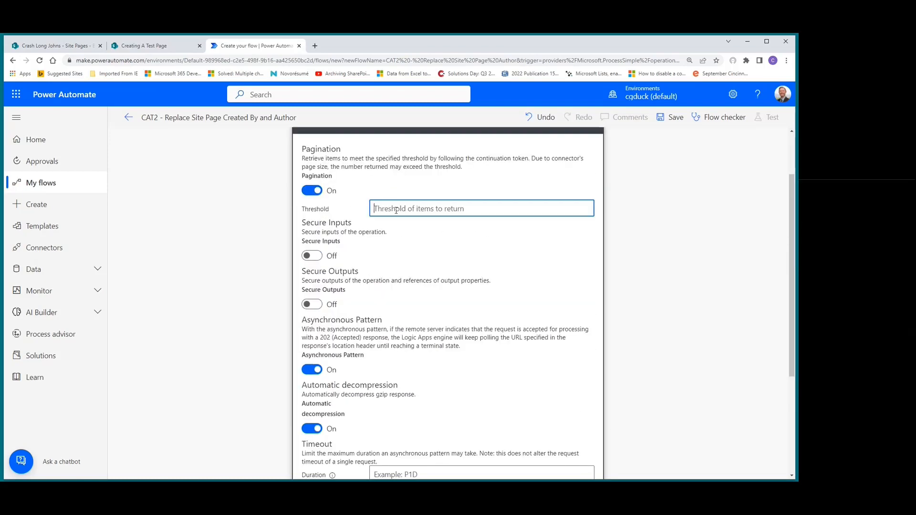
{"action": "type", "text": "5000"}
{"action": "scroll", "coordinate": [440, 250], "scroll_direction": "down", "scroll_amount": 4}
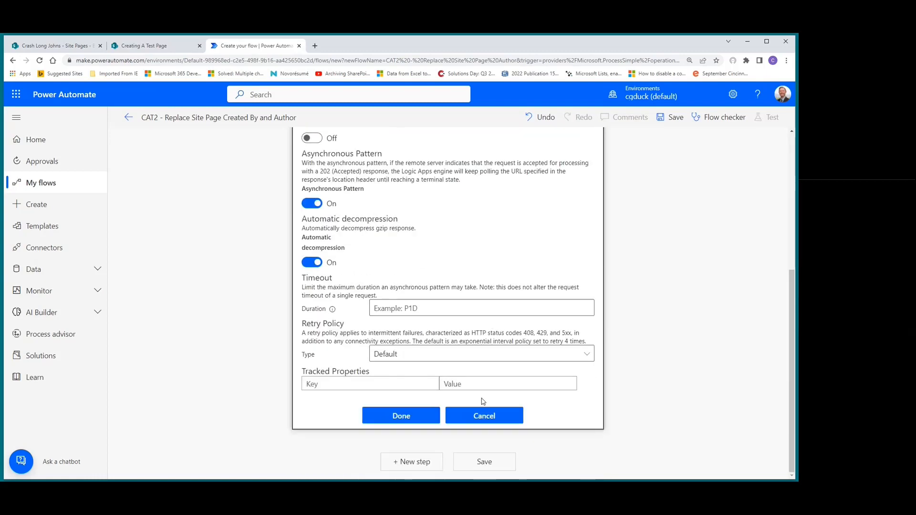
{"action": "left_click", "coordinate": [411, 418]}
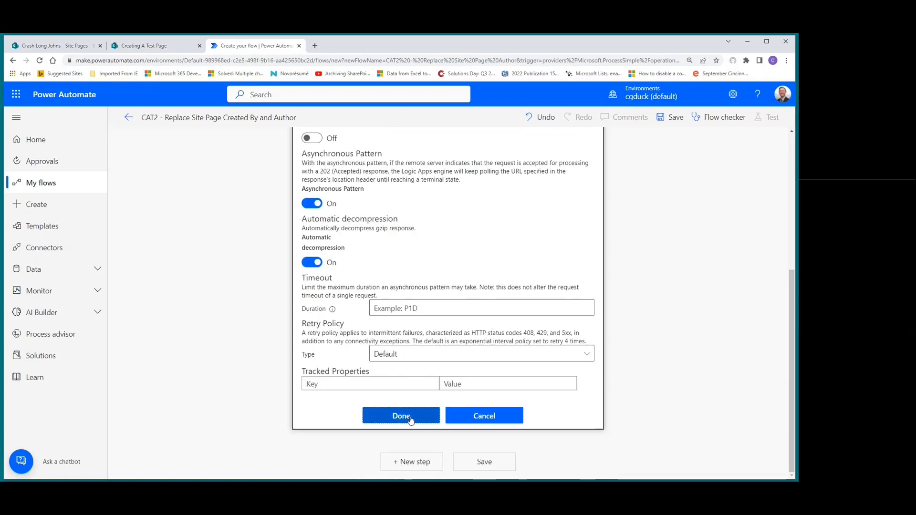
{"action": "left_click", "coordinate": [382, 197]}
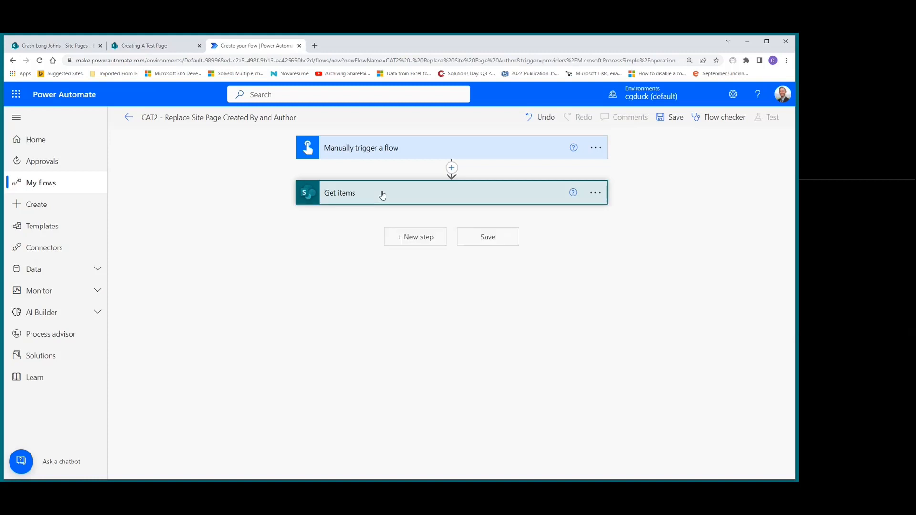
- Add the Send an HTTP request to SharePoint action as a new step after Get items
{"action": "left_click", "coordinate": [413, 237]}
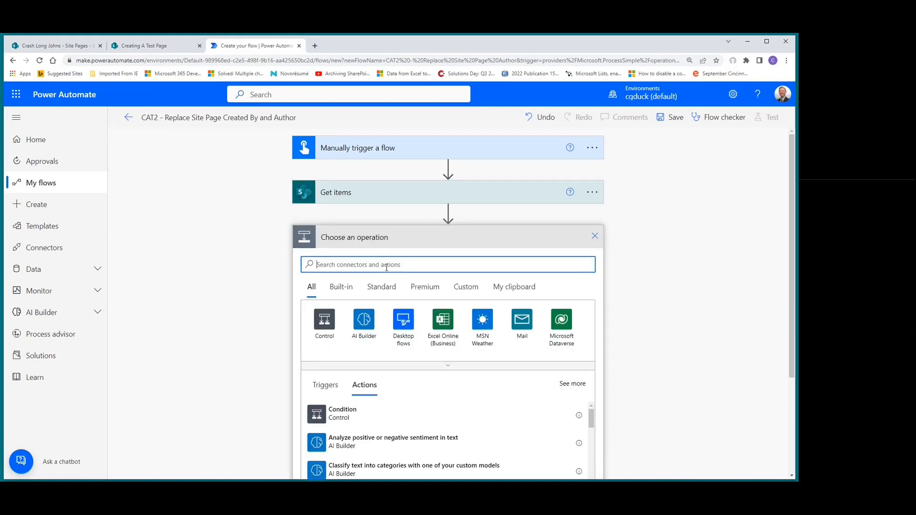
{"action": "type", "text": "send"}
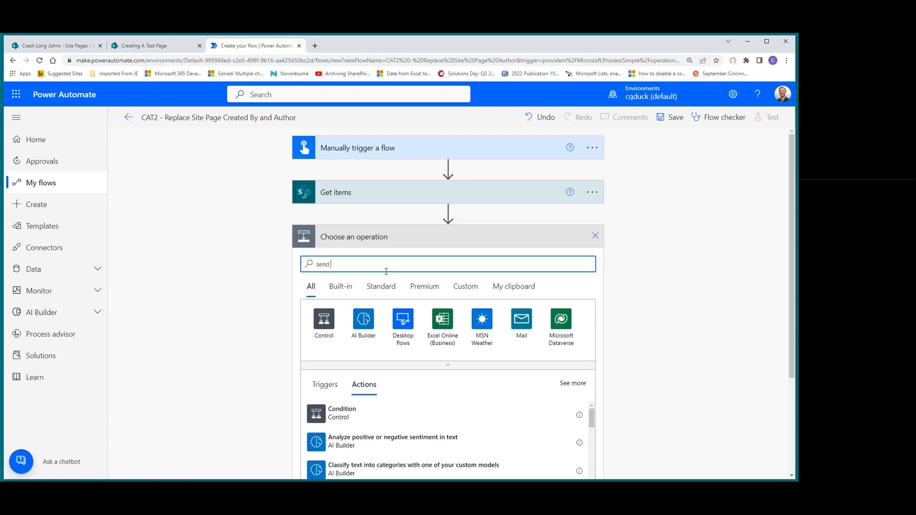
{"action": "type", "text": " an htpt"}
{"action": "key", "text": "BackSpace"}
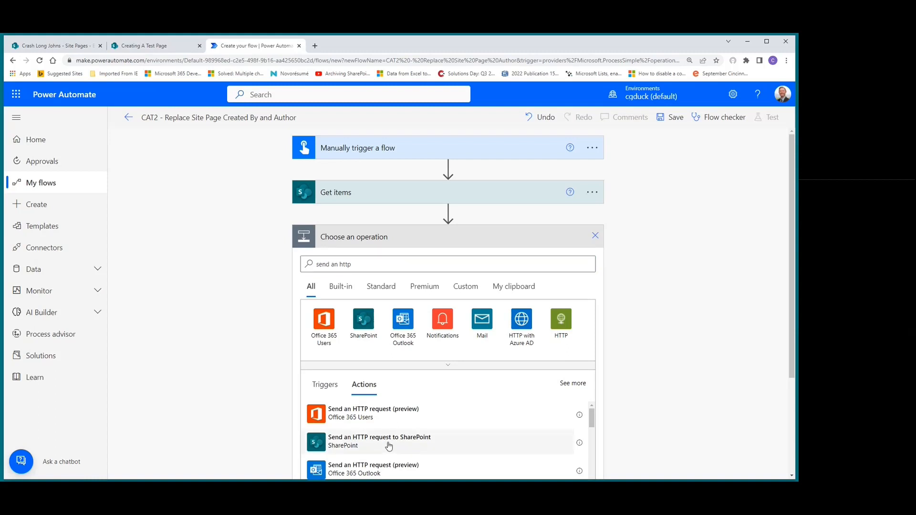
{"action": "left_click", "coordinate": [389, 445]}
- Point the HTTP request to the Crash Long Johns site and set its method to POST
{"action": "left_click", "coordinate": [454, 262]}
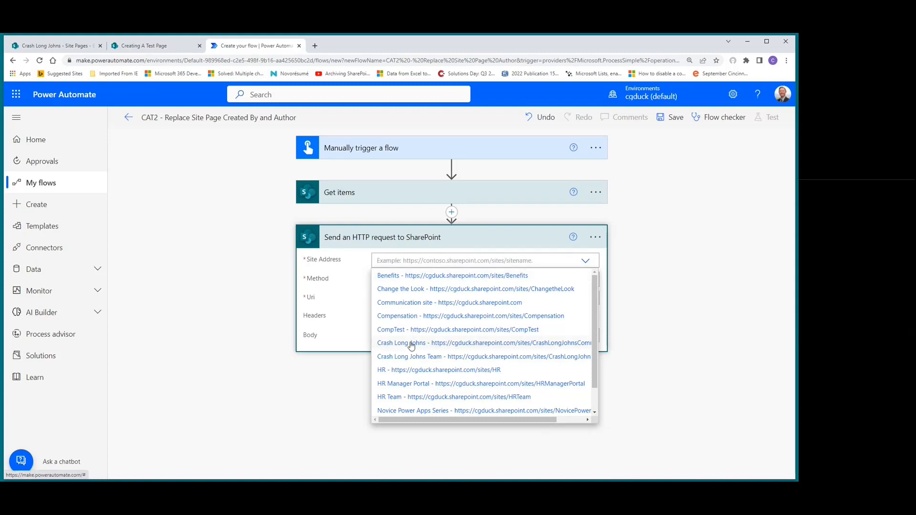
{"action": "left_click", "coordinate": [411, 343]}
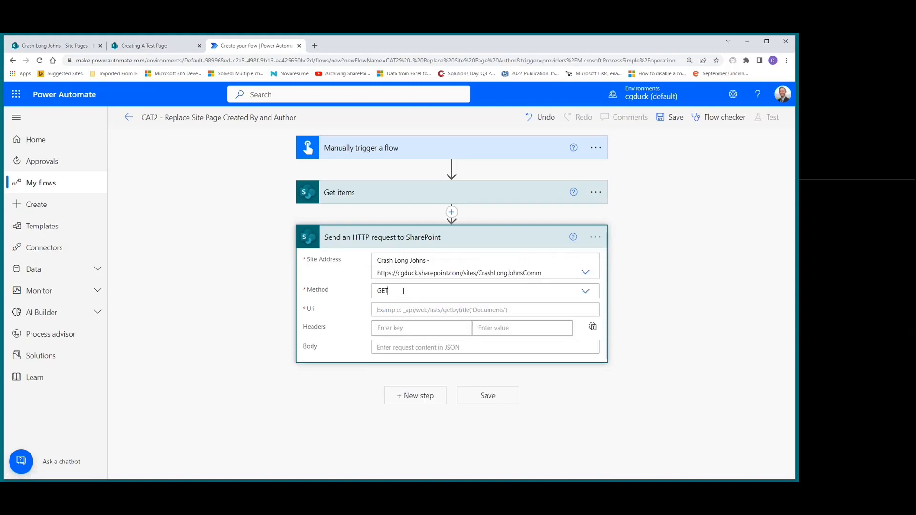
{"action": "left_click", "coordinate": [403, 291]}
{"action": "left_click", "coordinate": [391, 336]}
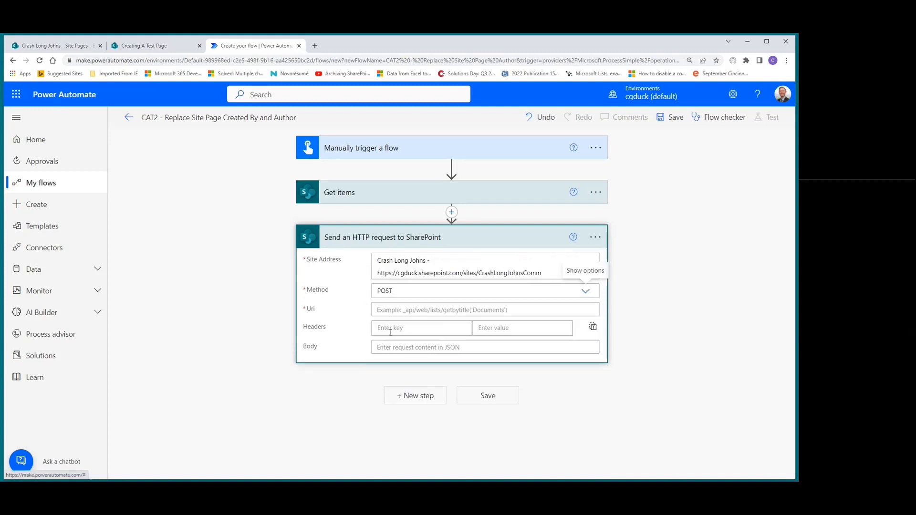
- Copy _api/web/lists/getbytitle('Site Pages')/items(ID)/validateUpdateListItem from Notepad into the HTTP request's Uri
{"action": "left_click", "coordinate": [402, 309]}
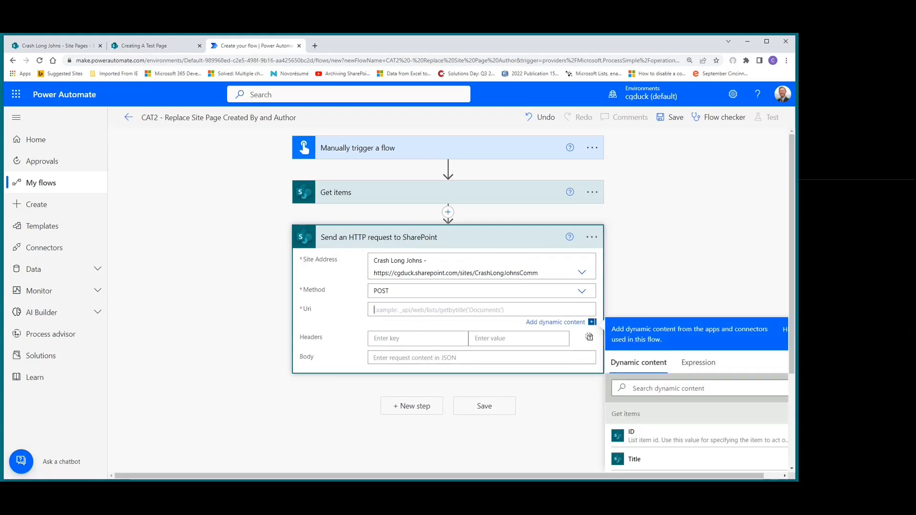
{"action": "key", "text": "alt+Tab"}
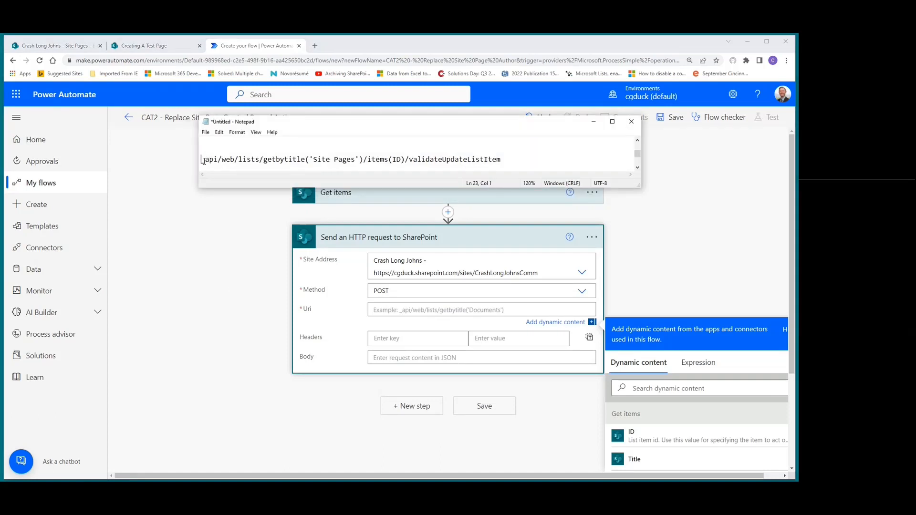
{"action": "left_click_drag", "start_coordinate": [202, 162], "coordinate": [432, 158]}
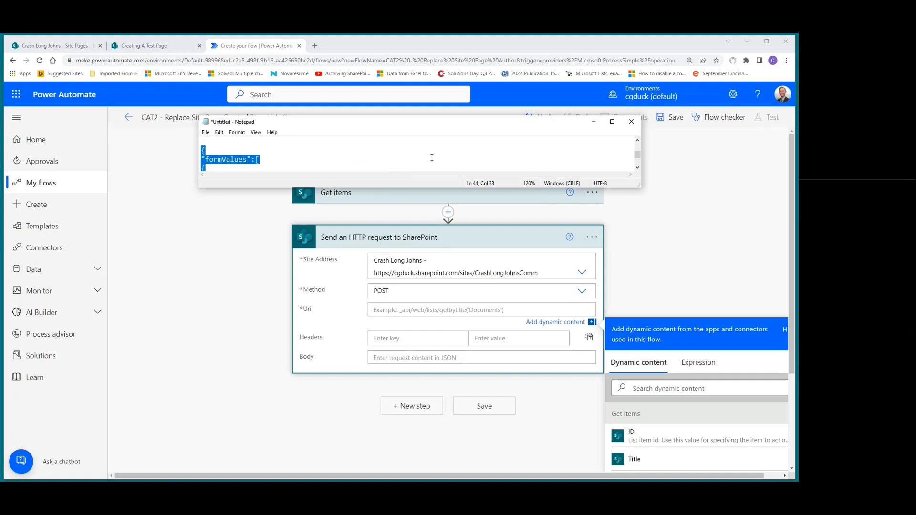
{"action": "left_click", "coordinate": [383, 159]}
{"action": "scroll", "coordinate": [380, 159], "scroll_direction": "up", "scroll_amount": 3}
{"action": "scroll", "coordinate": [378, 159], "scroll_direction": "down", "scroll_amount": 2}
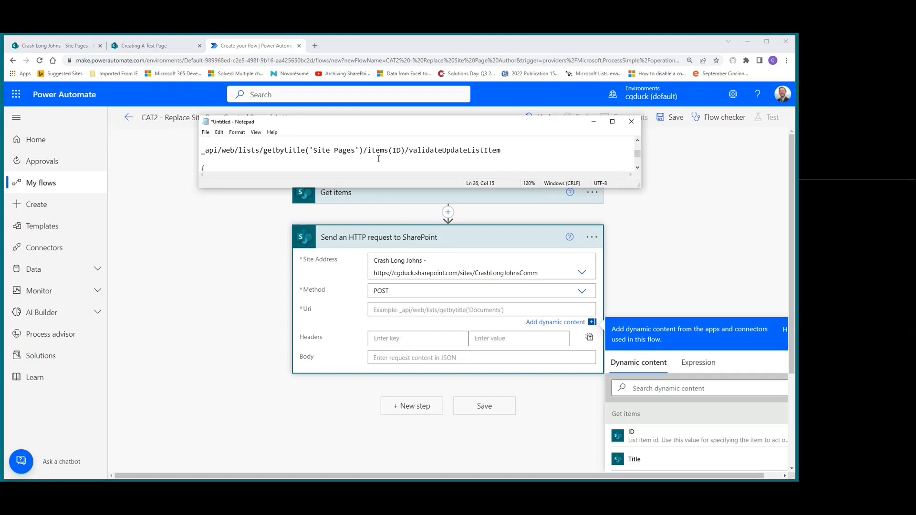
{"action": "left_click_drag", "start_coordinate": [507, 150], "coordinate": [200, 152]}
{"action": "key", "text": "ctrl+c"}
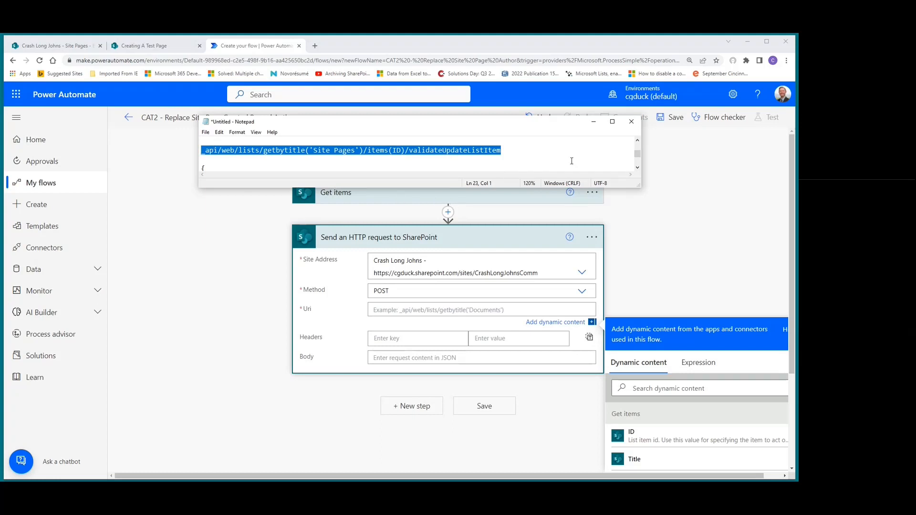
{"action": "left_click", "coordinate": [592, 123]}
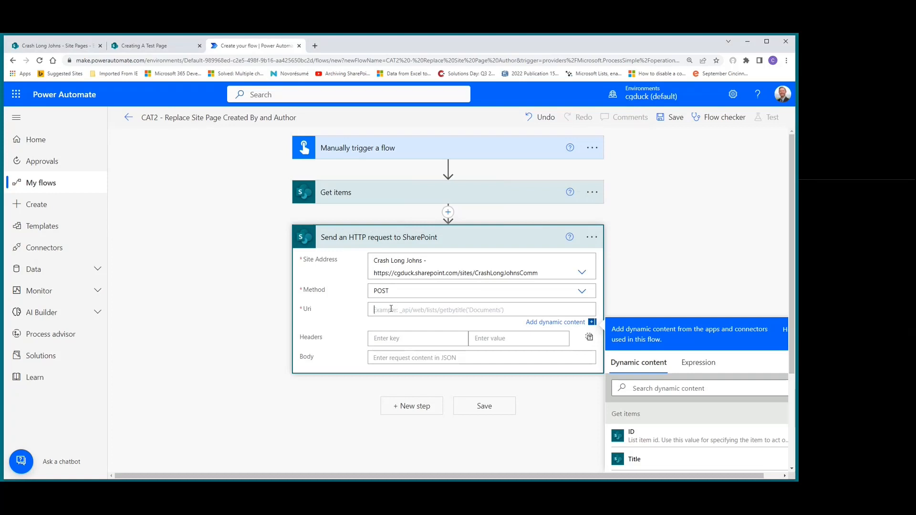
{"action": "key", "text": "ctrl+v"}
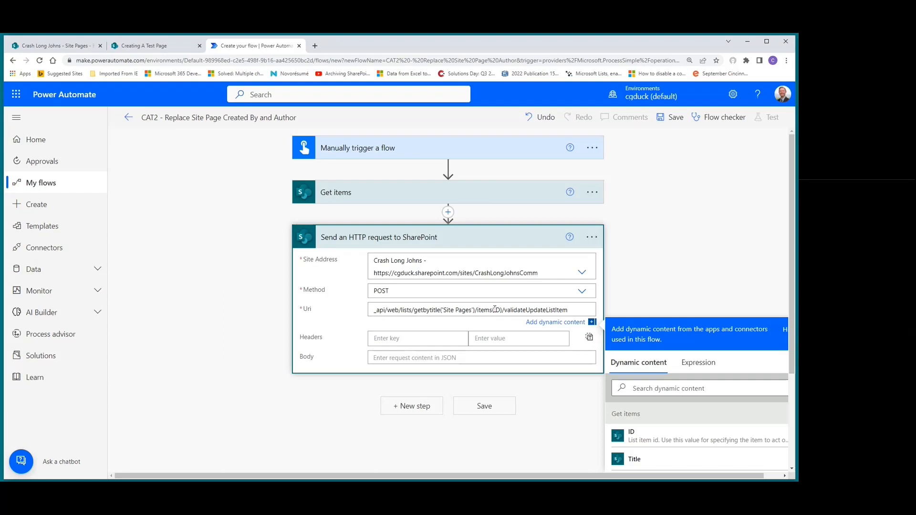
- Replace the ID placeholder in the request Uri with the ID dynamic value from Get items
{"action": "key", "text": "Delete"}
{"action": "key", "text": "Delete"}
{"action": "left_click", "coordinate": [639, 435]}
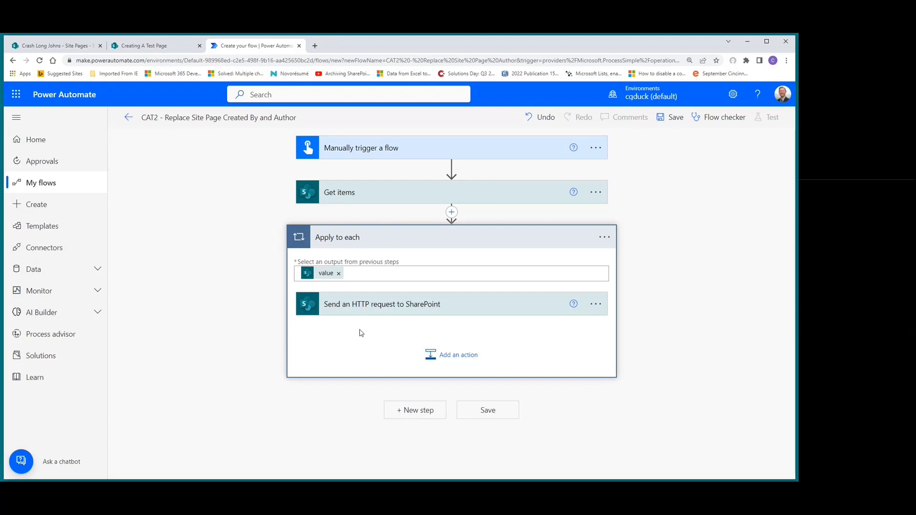
- Copy the formValues JSON covering Author, Editor and _AuthorByline from Notepad into the body of the HTTP request inside Apply to each
{"action": "left_click", "coordinate": [347, 307]}
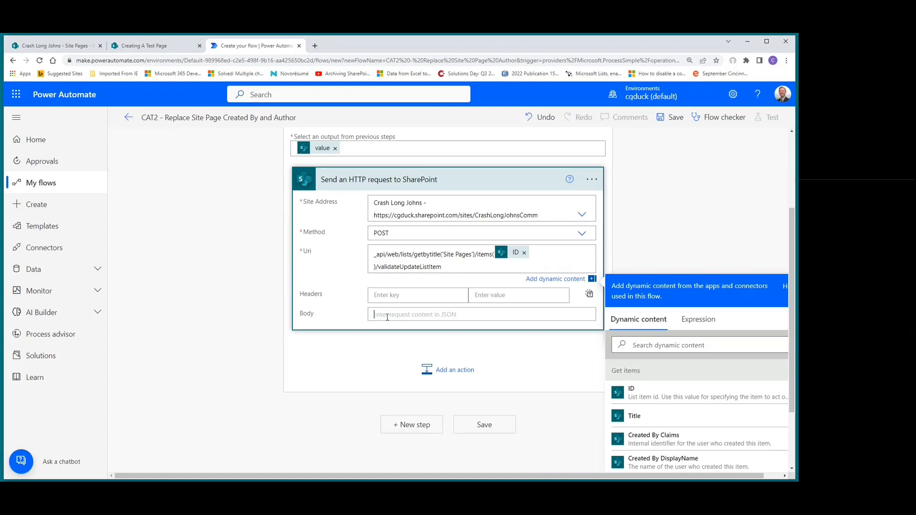
{"action": "left_click", "coordinate": [376, 315]}
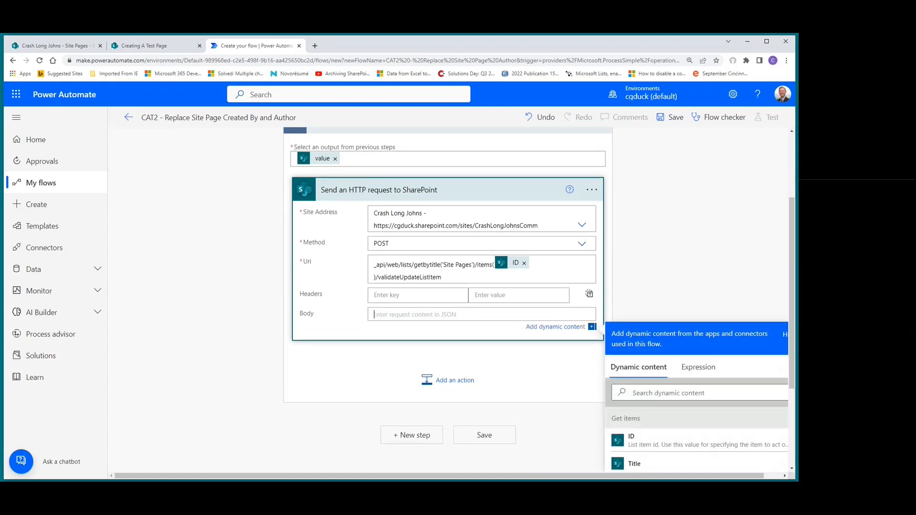
{"action": "key", "text": "alt+Tab"}
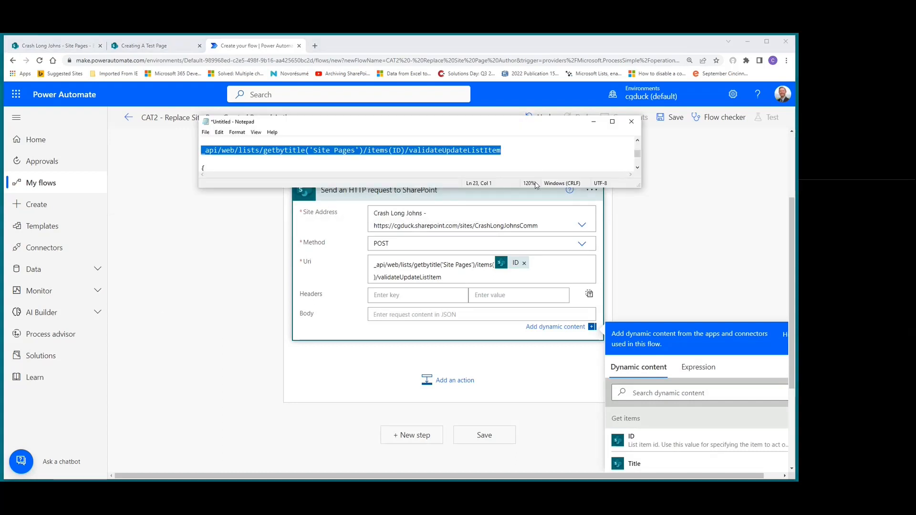
{"action": "left_click_drag", "start_coordinate": [198, 188], "coordinate": [198, 354]}
{"action": "left_click_drag", "start_coordinate": [202, 168], "coordinate": [216, 314]}
{"action": "key", "text": "ctrl+c"}
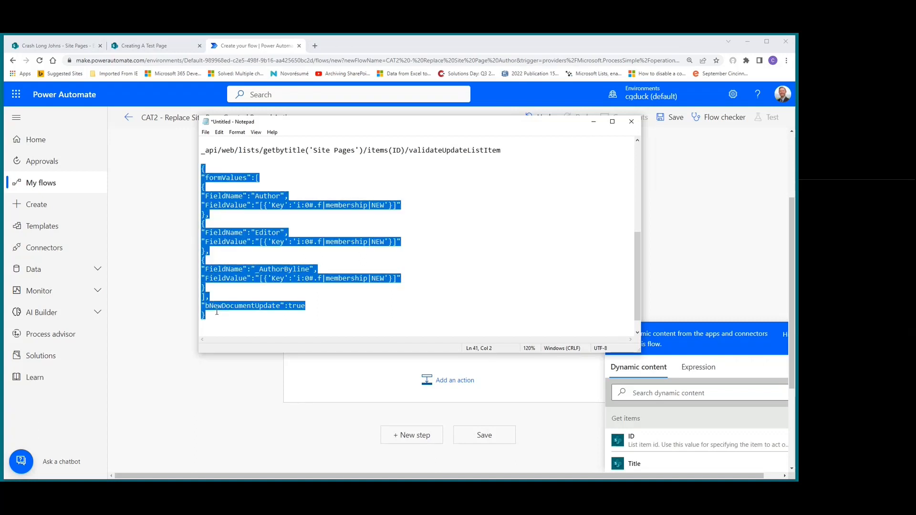
{"action": "left_click", "coordinate": [594, 122]}
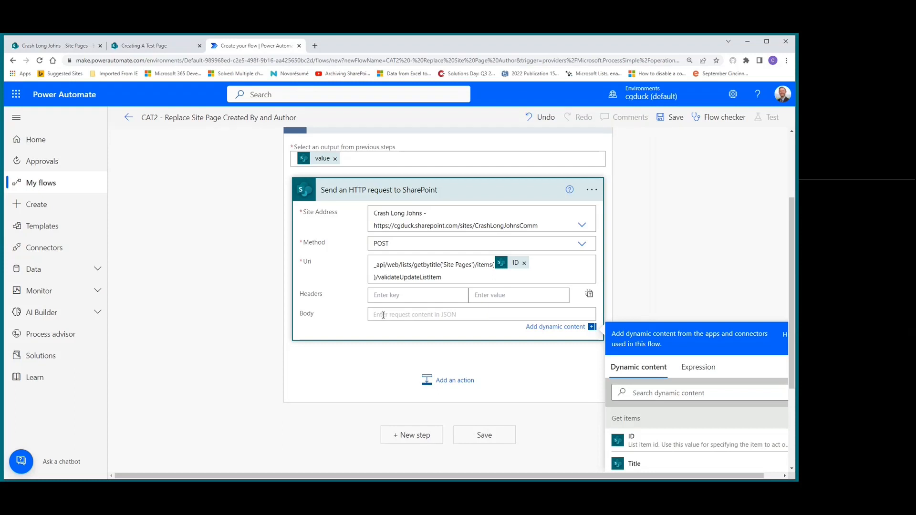
{"action": "key", "text": "ctrl+v"}
- Replace NEW in the Author field value of the request body with the New Created by User Email dynamic value
{"action": "scroll", "coordinate": [487, 324], "scroll_direction": "down", "scroll_amount": 1}
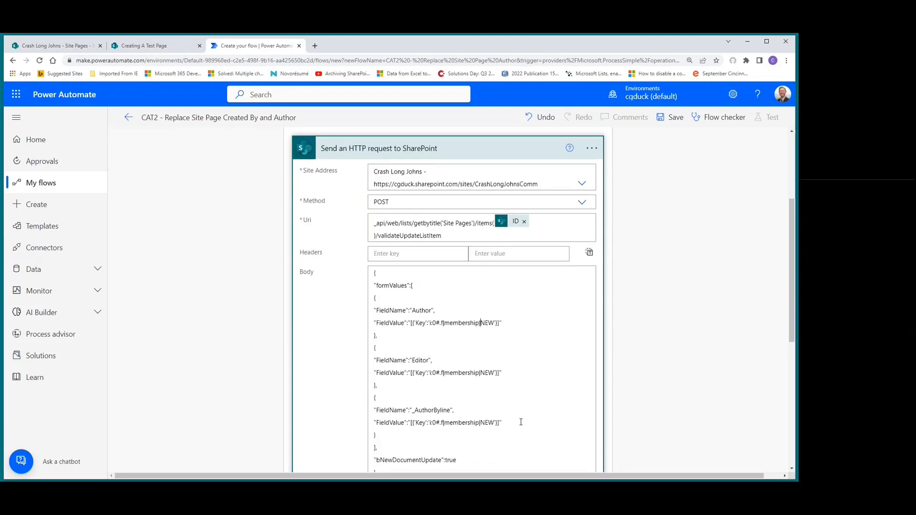
{"action": "key", "text": "Delete"}
{"action": "key", "text": "Delete"}
{"action": "key", "text": "Delete"}
{"action": "scroll", "coordinate": [685, 333], "scroll_direction": "down", "scroll_amount": 4}
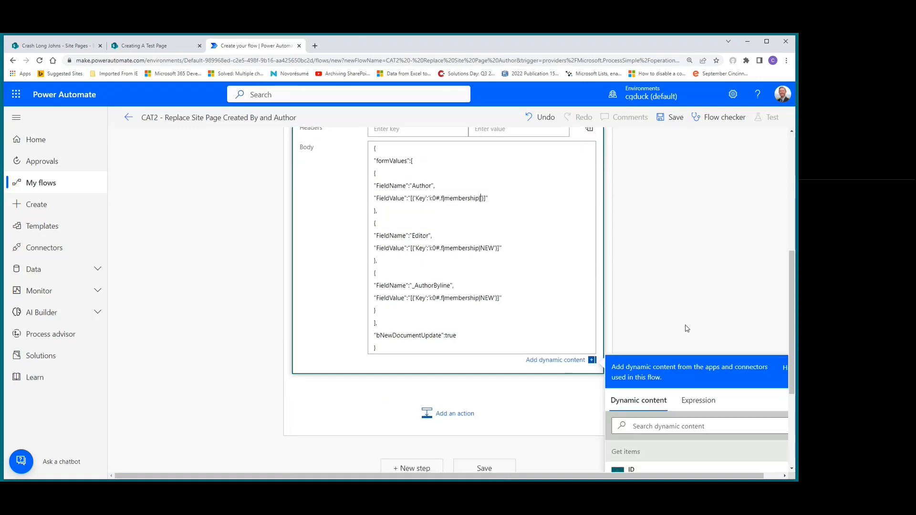
{"action": "scroll", "coordinate": [679, 372], "scroll_direction": "down", "scroll_amount": 8}
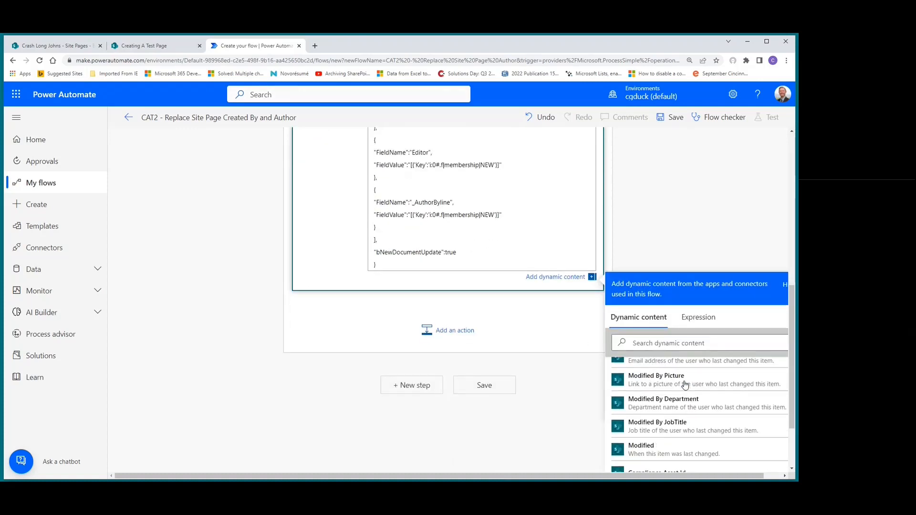
{"action": "scroll", "coordinate": [686, 386], "scroll_direction": "down", "scroll_amount": 10}
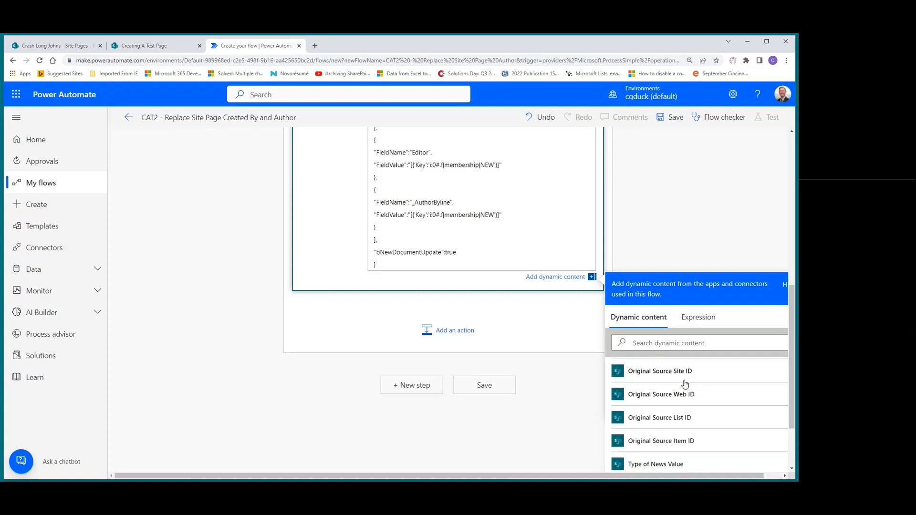
{"action": "scroll", "coordinate": [684, 384], "scroll_direction": "down", "scroll_amount": 10}
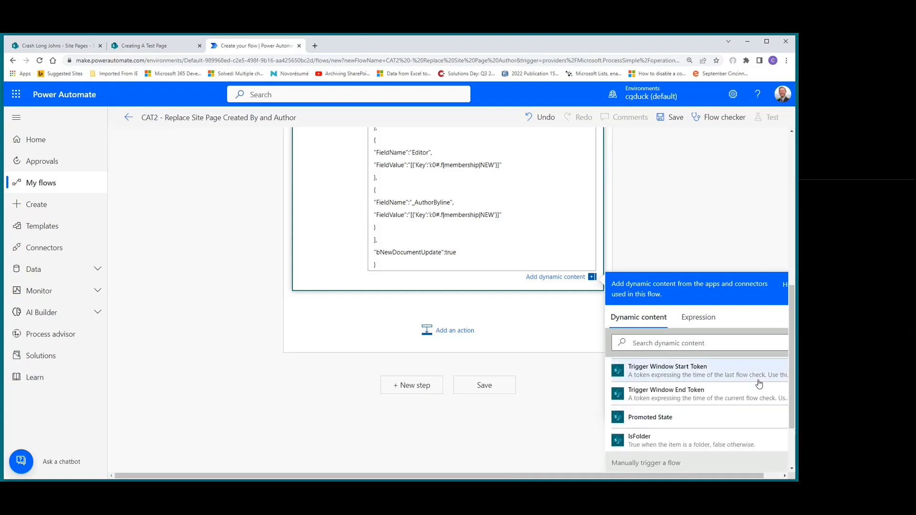
{"action": "scroll", "coordinate": [773, 362], "scroll_direction": "down", "scroll_amount": 5}
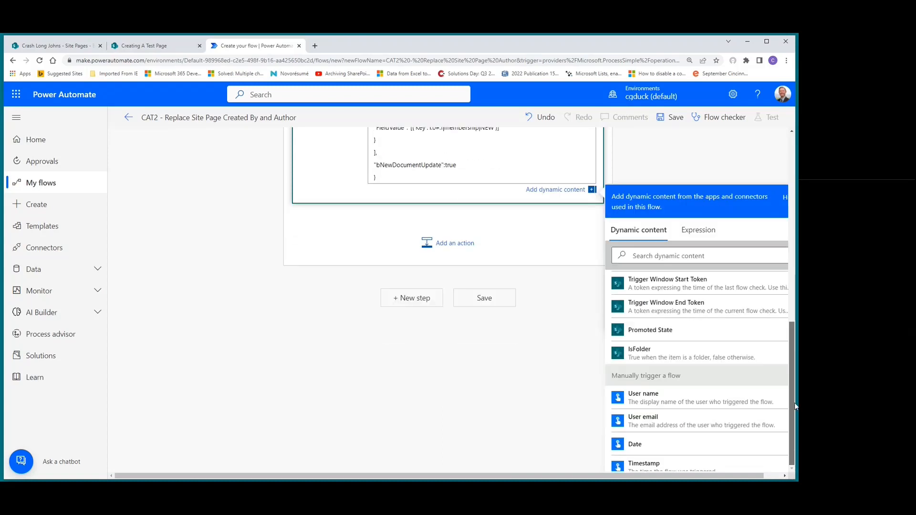
{"action": "scroll", "coordinate": [671, 371], "scroll_direction": "down", "scroll_amount": 5}
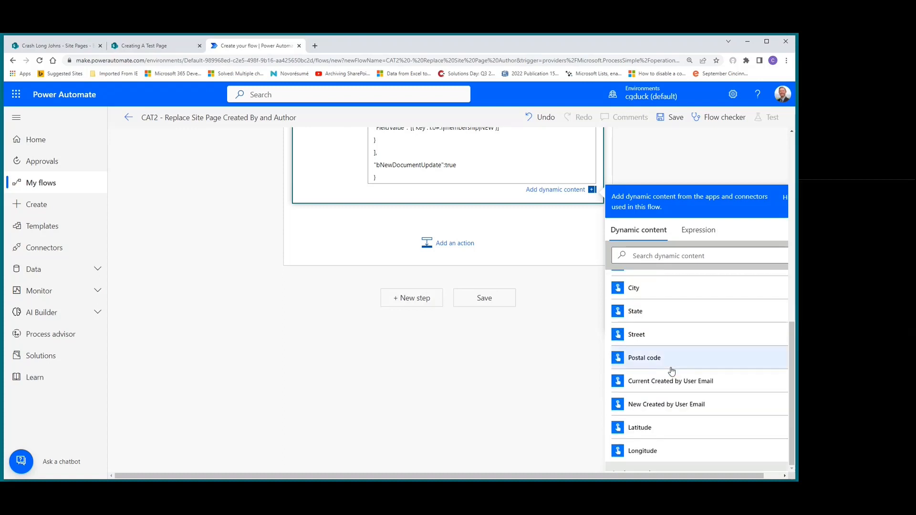
{"action": "left_click", "coordinate": [659, 405]}
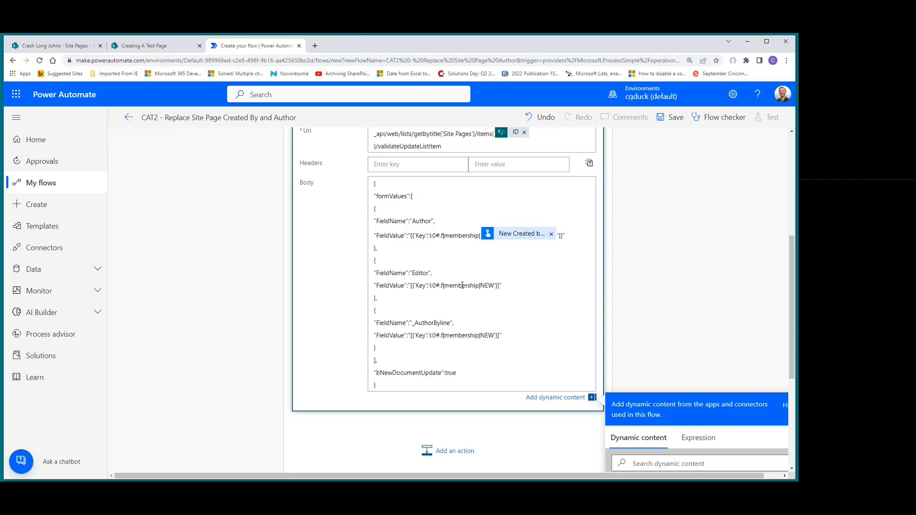
- Replace NEW in the Editor field value of the request body with the New Created by User Email dynamic value
{"action": "double_click", "coordinate": [487, 285]}
{"action": "key", "text": "BackSpace"}
{"action": "left_click_drag", "start_coordinate": [795, 272], "coordinate": [794, 358]}
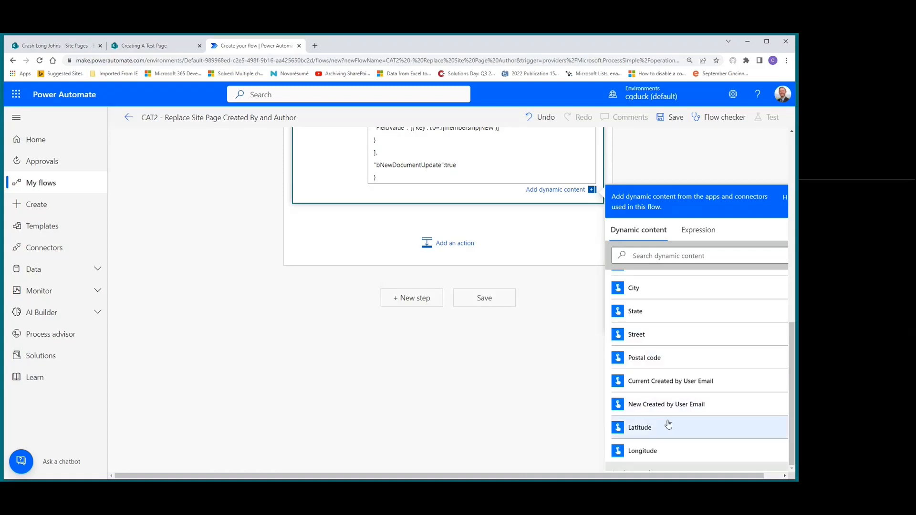
{"action": "scroll", "coordinate": [484, 168], "scroll_direction": "up", "scroll_amount": 4}
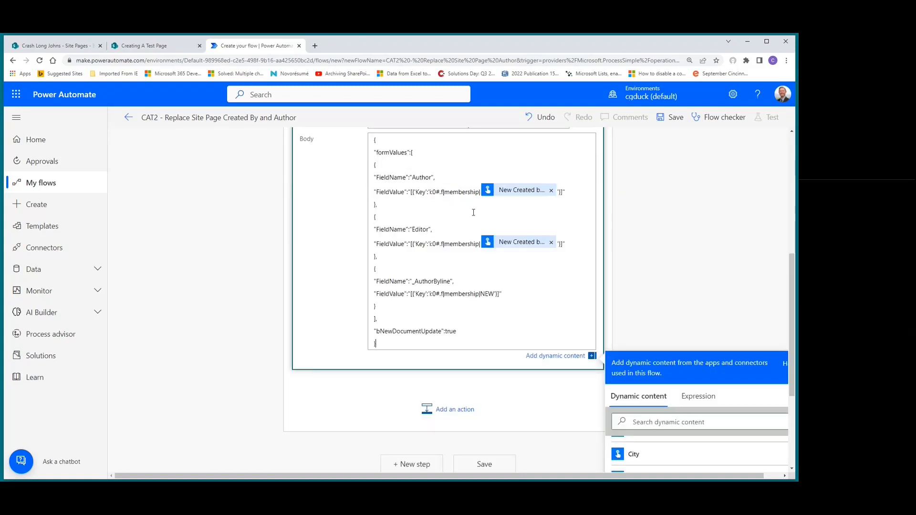
- Replace NEW in the _AuthorByline field value of the request body with the New Created by User Email dynamic value and collapse the action
{"action": "key", "text": "BackSpace"}
{"action": "key", "text": "BackSpace"}
{"action": "key", "text": "BackSpace"}
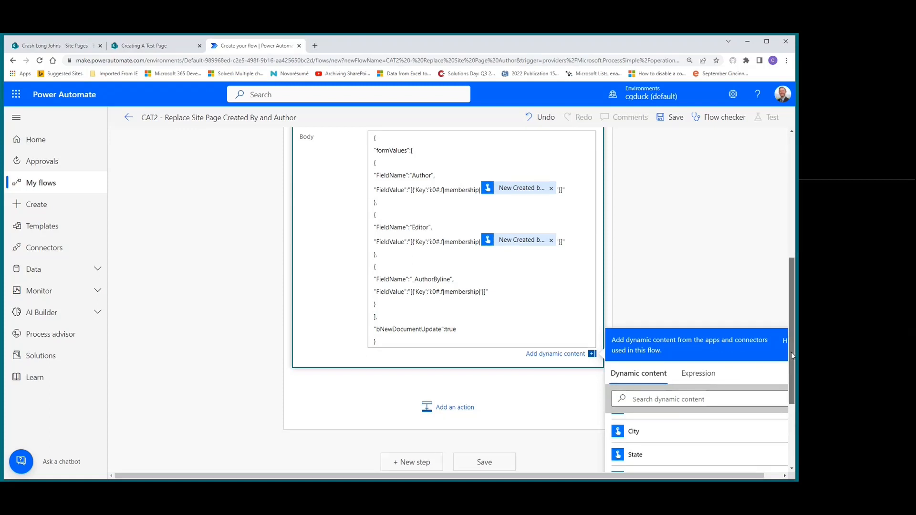
{"action": "scroll", "coordinate": [791, 352], "scroll_direction": "down", "scroll_amount": 3}
{"action": "left_click", "coordinate": [759, 407]}
{"action": "scroll", "coordinate": [342, 241], "scroll_direction": "up", "scroll_amount": 7}
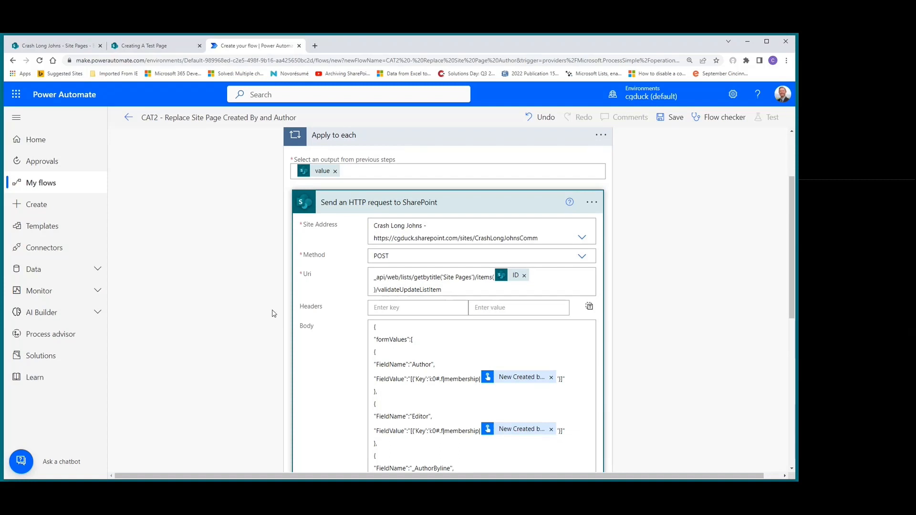
{"action": "left_click", "coordinate": [362, 206]}
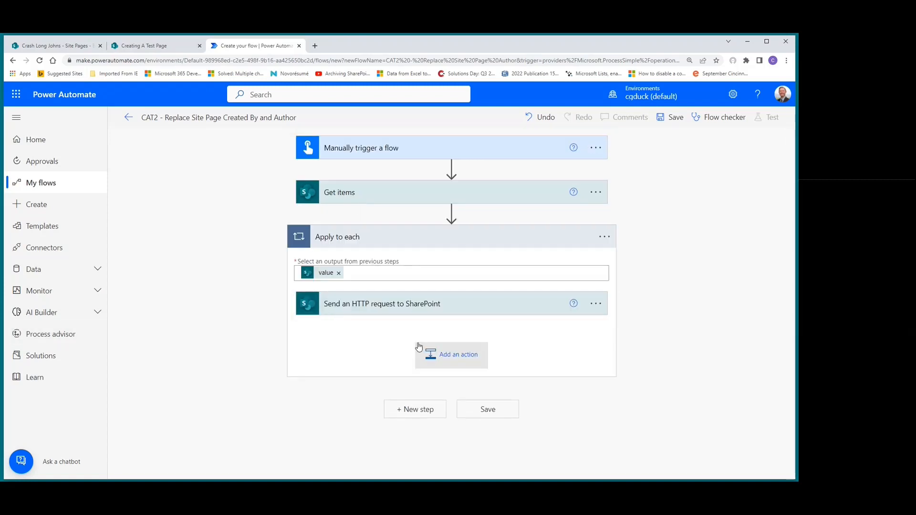
- Add a second Send an HTTP request to SharePoint action inside Apply to each, below the first request
{"action": "left_click", "coordinate": [451, 356]}
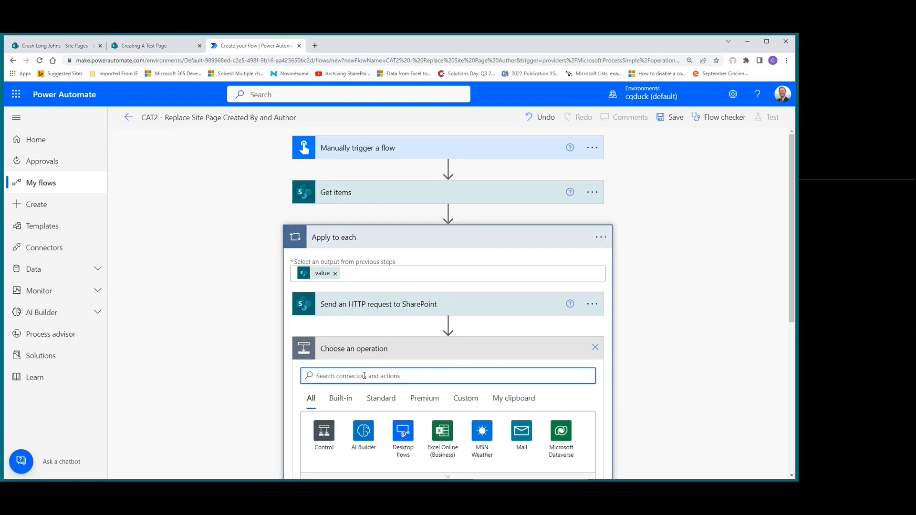
{"action": "type", "text": "send an http"}
{"action": "scroll", "coordinate": [384, 458], "scroll_direction": "down", "scroll_amount": 3}
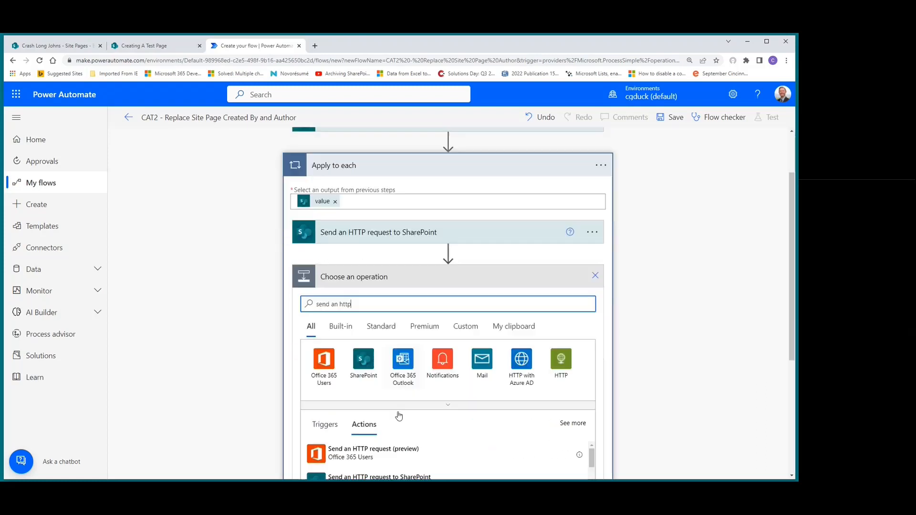
{"action": "left_click", "coordinate": [375, 394]}
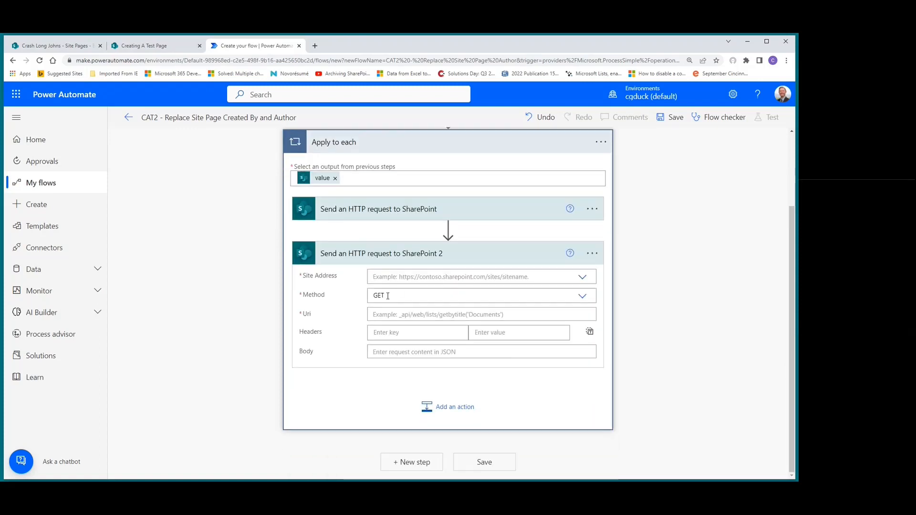
- Set the second HTTP request's site address to Crash Long Johns and its method to POST
{"action": "left_click", "coordinate": [404, 279]}
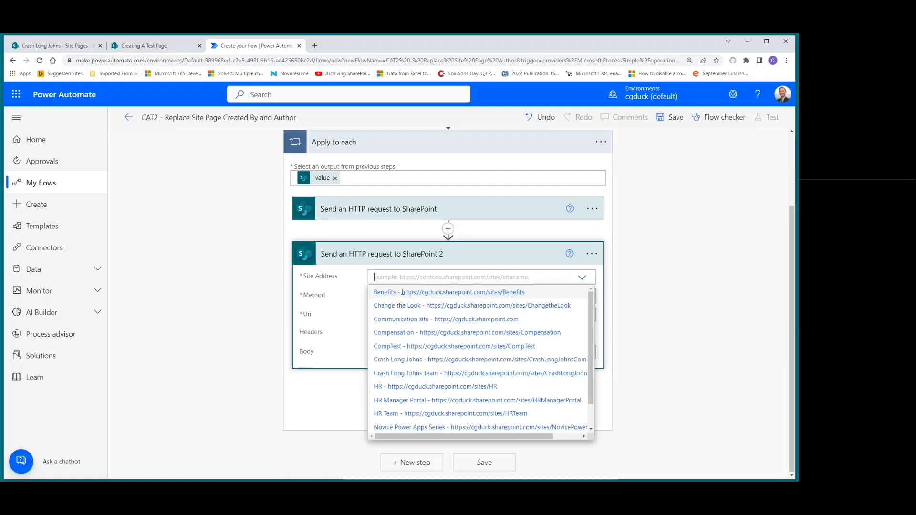
{"action": "left_click", "coordinate": [400, 363]}
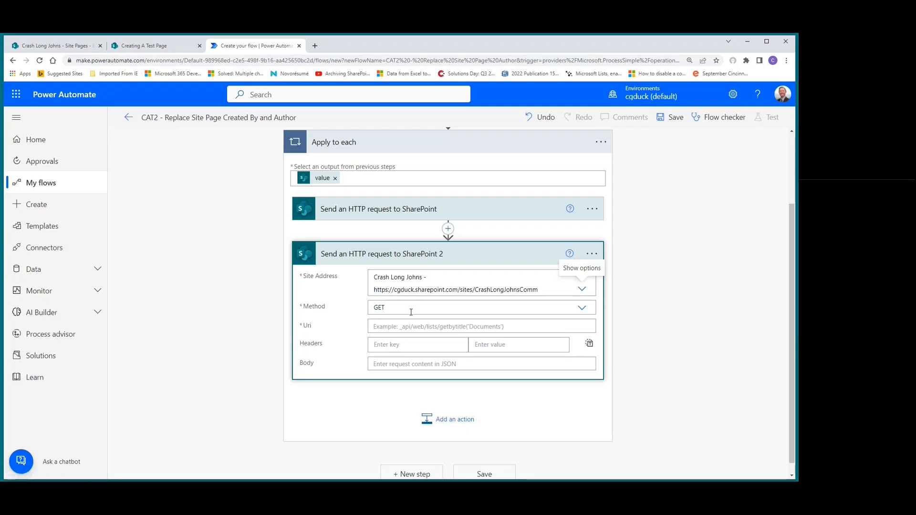
{"action": "left_click", "coordinate": [384, 307]}
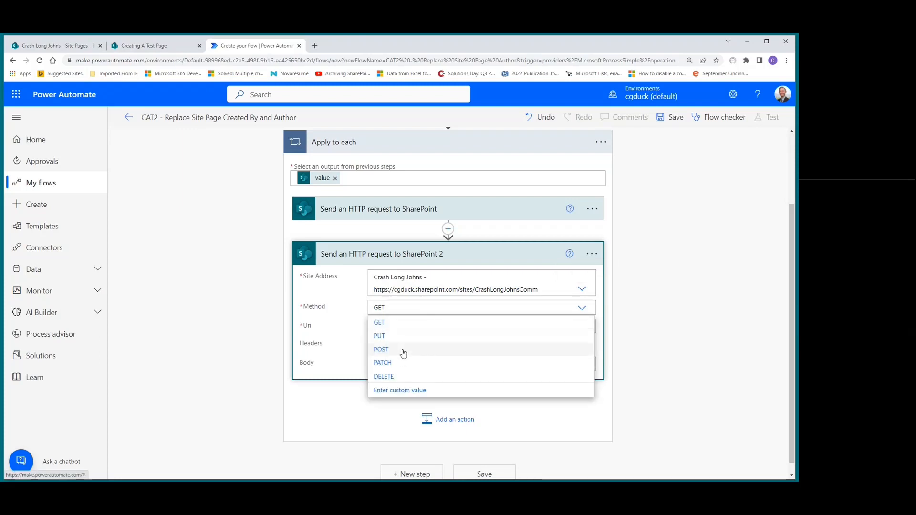
{"action": "left_click", "coordinate": [401, 350]}
- Copy _api/sitepages/pages(ID)/publish from Notepad into the Uri of the second HTTP request
{"action": "left_click", "coordinate": [396, 328]}
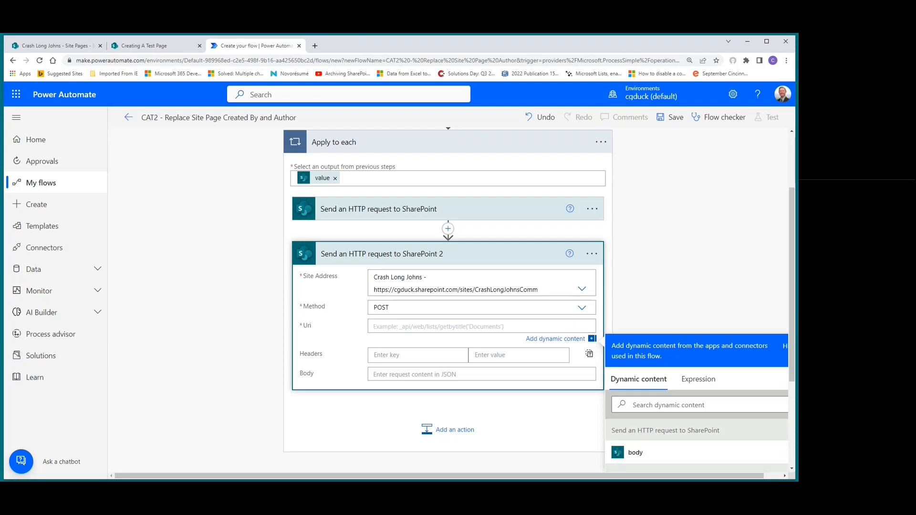
{"action": "key", "text": "alt+Tab"}
{"action": "scroll", "coordinate": [336, 287], "scroll_direction": "down", "scroll_amount": 1}
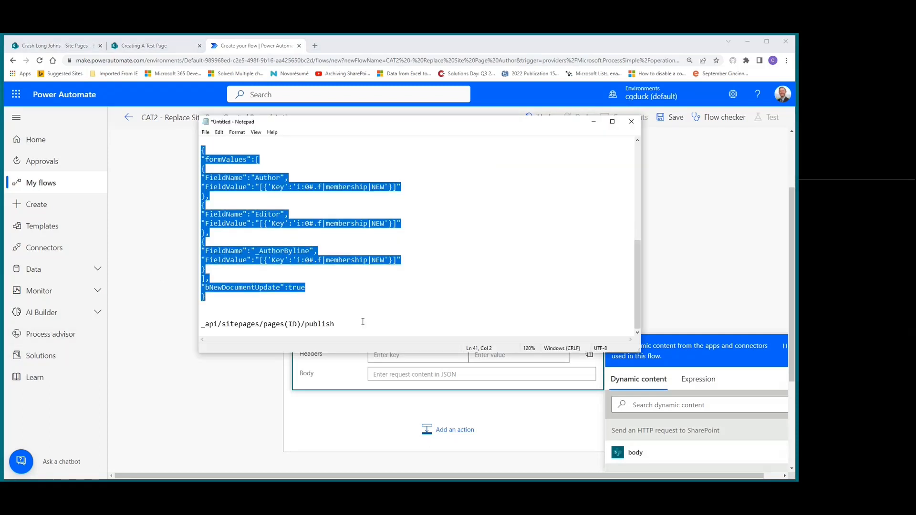
{"action": "left_click_drag", "start_coordinate": [343, 325], "coordinate": [189, 325]}
{"action": "key", "text": "ctrl+c"}
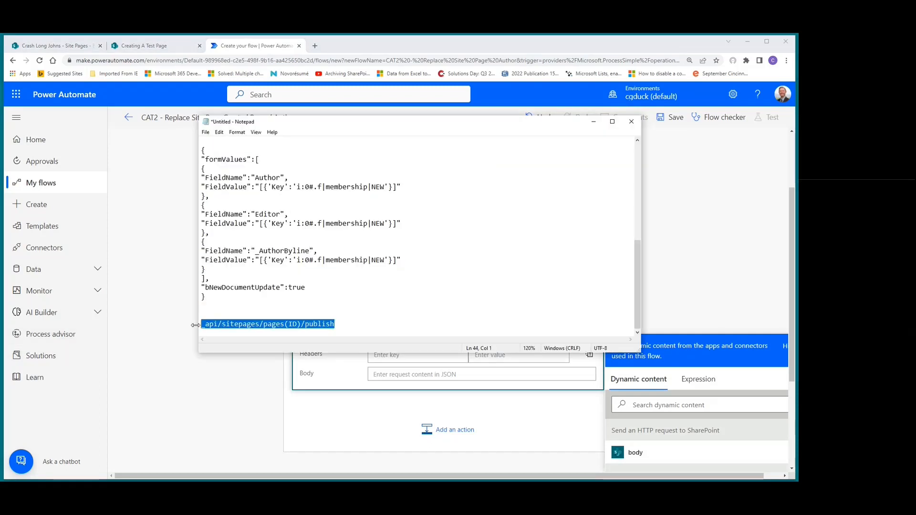
{"action": "left_click", "coordinate": [311, 417]}
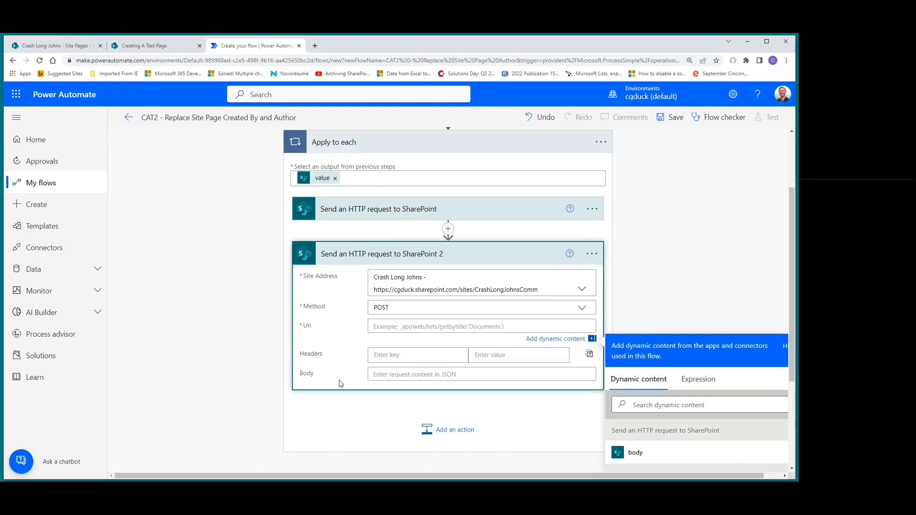
{"action": "left_click", "coordinate": [395, 326]}
{"action": "key", "text": "ctrl+v"}
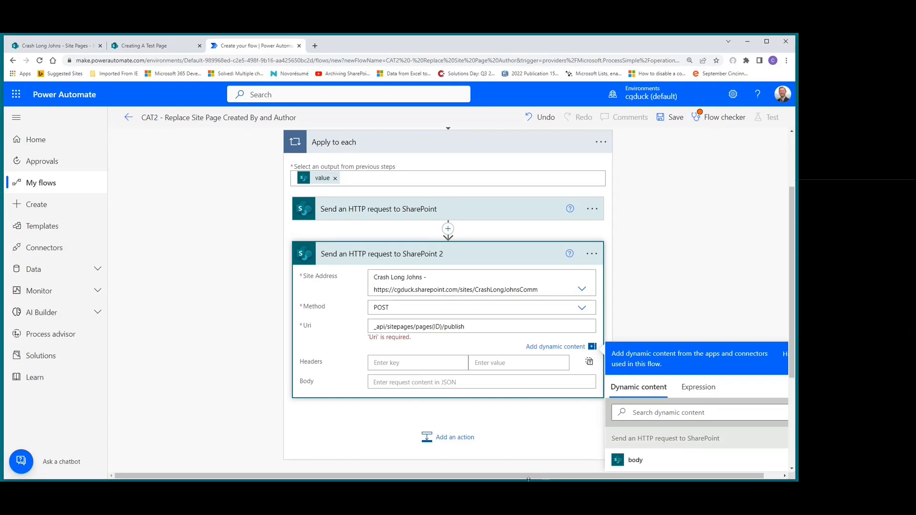
- Replace the ID placeholder in the publish Uri with the ID dynamic value from Get items and collapse the action
{"action": "key", "text": "BackSpace"}
{"action": "key", "text": "BackSpace"}
{"action": "scroll", "coordinate": [732, 418], "scroll_direction": "down", "scroll_amount": 2}
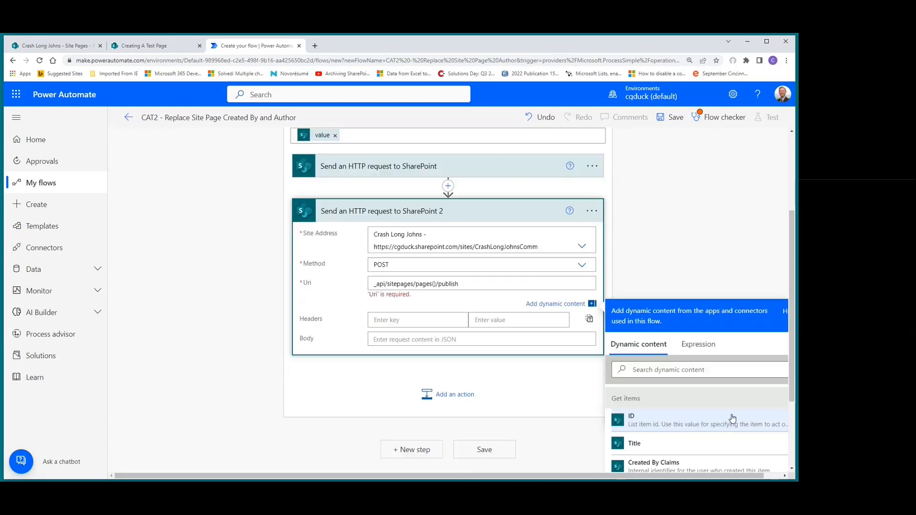
{"action": "scroll", "coordinate": [733, 418], "scroll_direction": "down", "scroll_amount": 1}
{"action": "left_click", "coordinate": [649, 375]}
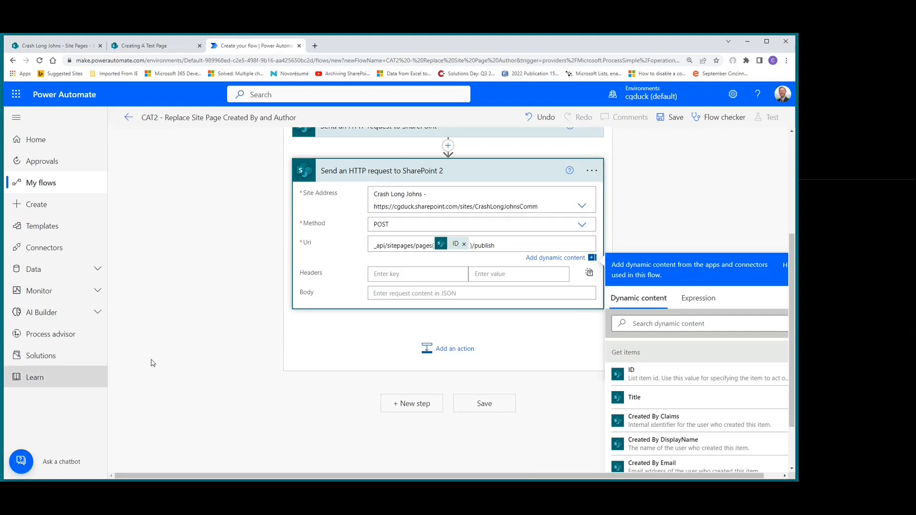
{"action": "scroll", "coordinate": [315, 252], "scroll_direction": "up", "scroll_amount": 1}
{"action": "scroll", "coordinate": [314, 252], "scroll_direction": "up", "scroll_amount": 1}
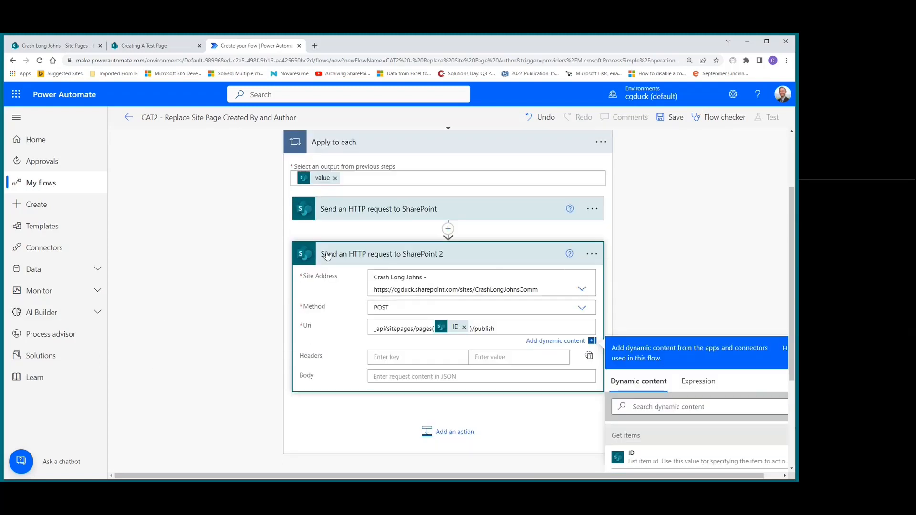
{"action": "left_click", "coordinate": [328, 255]}
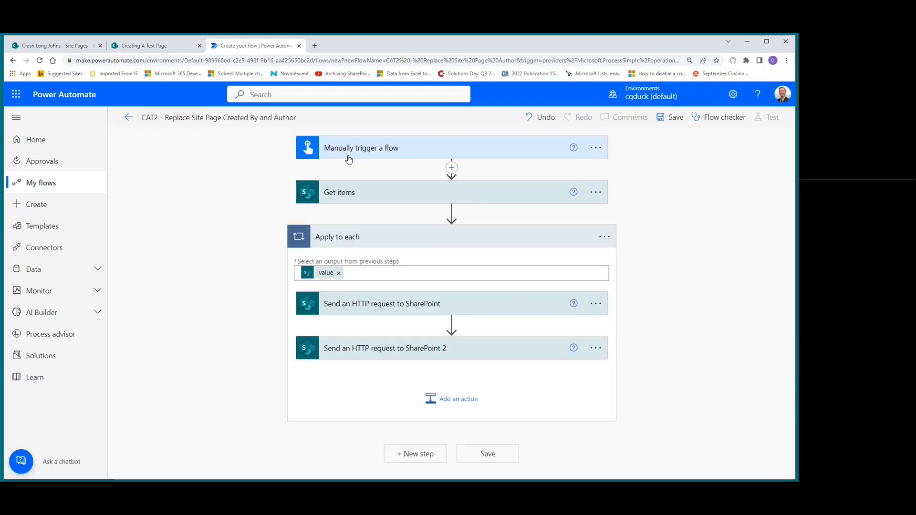
- Review the filter query in Get items and the Uri and body settings of both HTTP request actions
{"action": "left_click", "coordinate": [346, 193]}
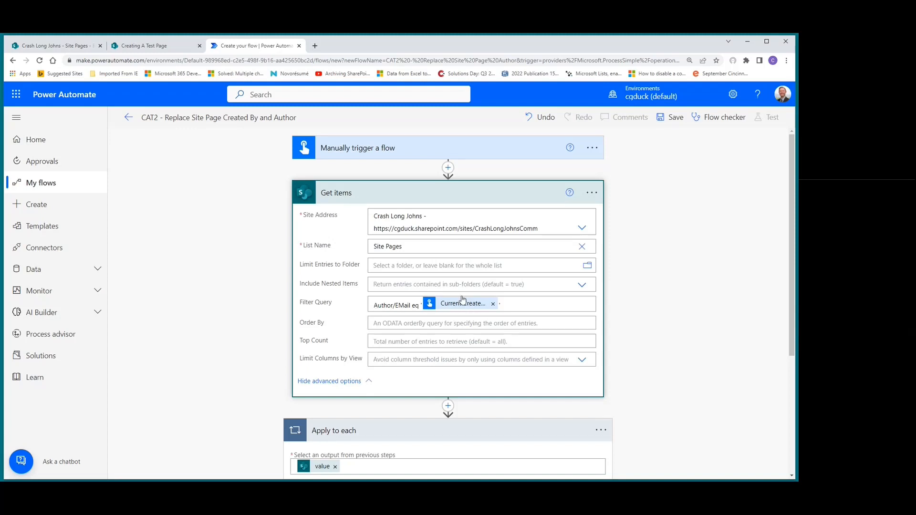
{"action": "left_click", "coordinate": [349, 149]}
{"action": "left_click", "coordinate": [389, 150]}
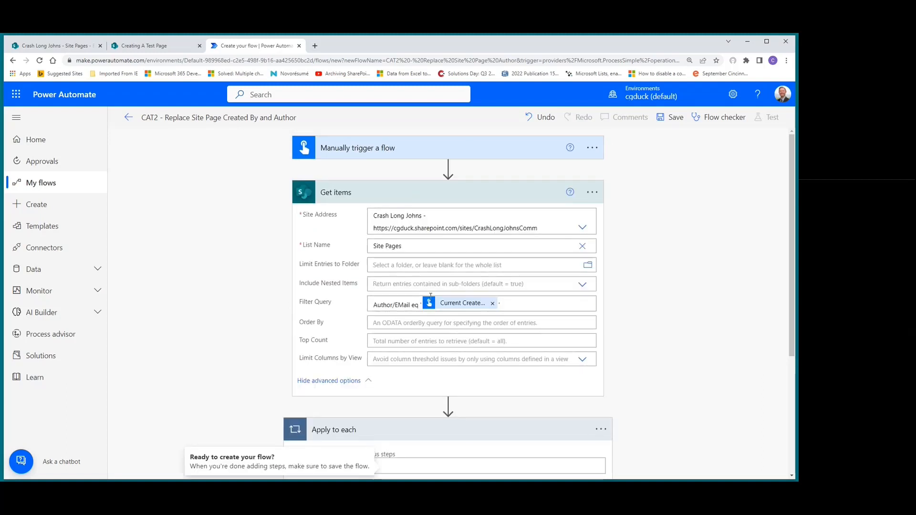
{"action": "left_click", "coordinate": [340, 193]}
{"action": "left_click", "coordinate": [349, 308]}
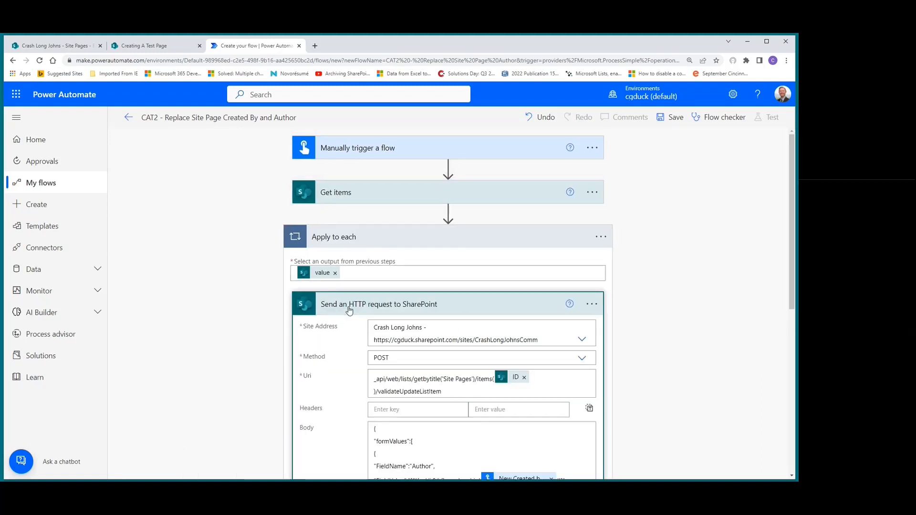
{"action": "scroll", "coordinate": [351, 310], "scroll_direction": "down", "scroll_amount": 3}
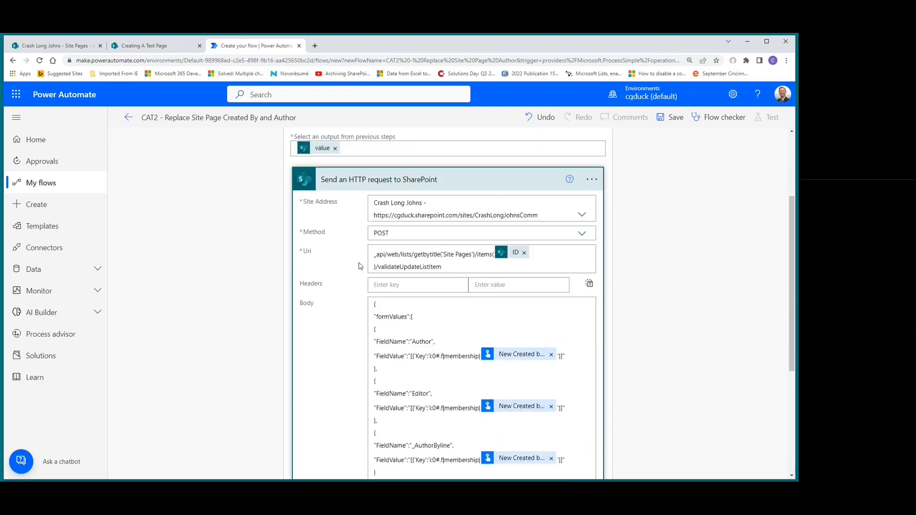
{"action": "scroll", "coordinate": [360, 266], "scroll_direction": "down", "scroll_amount": 2}
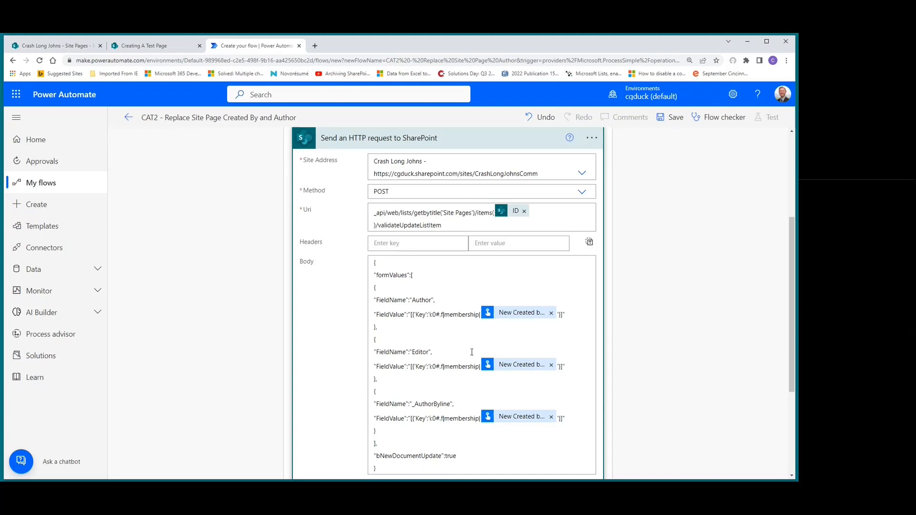
{"action": "scroll", "coordinate": [460, 341], "scroll_direction": "down", "scroll_amount": 2}
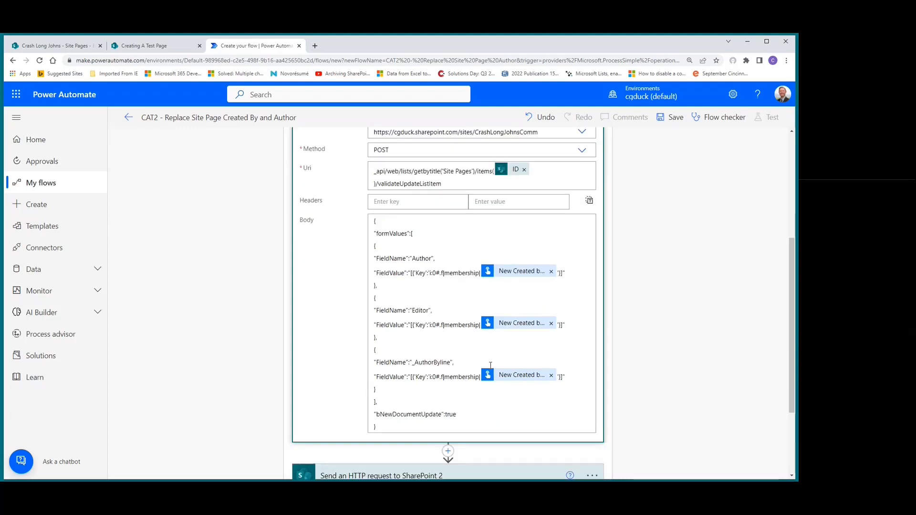
{"action": "scroll", "coordinate": [418, 292], "scroll_direction": "up", "scroll_amount": 3}
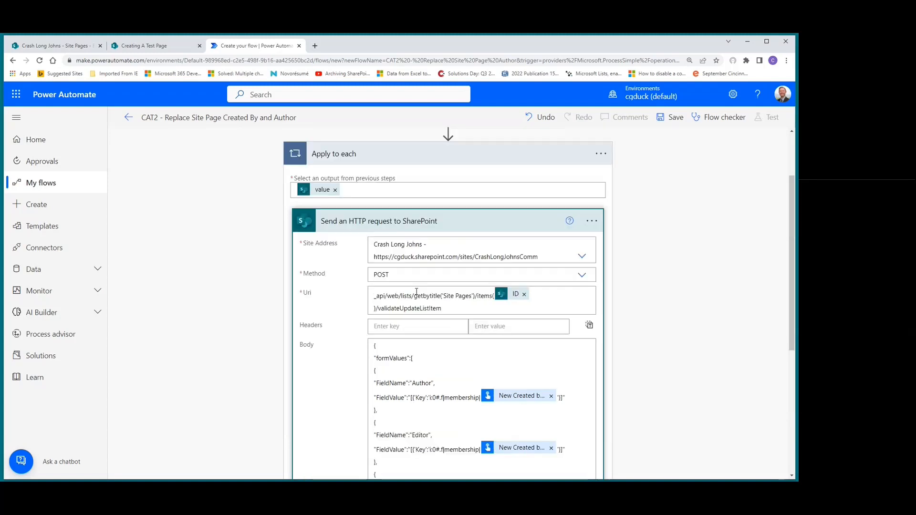
{"action": "left_click", "coordinate": [355, 227]}
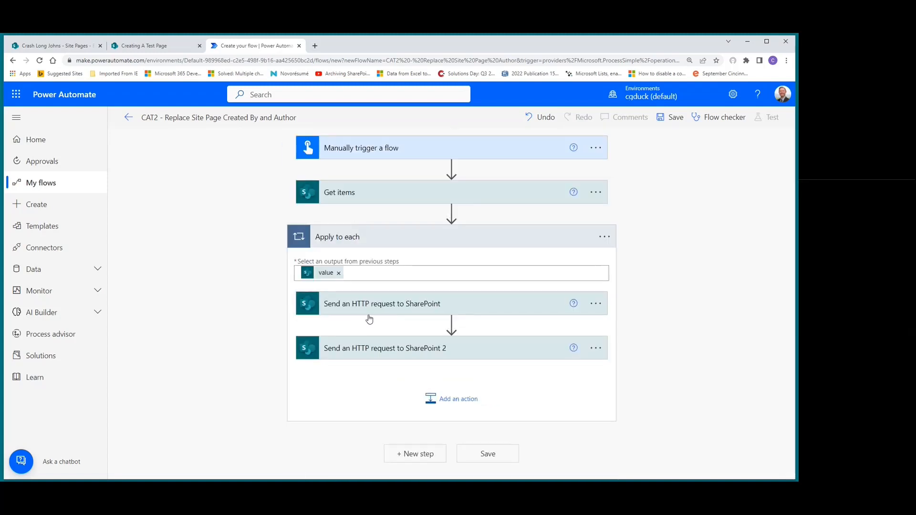
{"action": "left_click", "coordinate": [376, 348]}
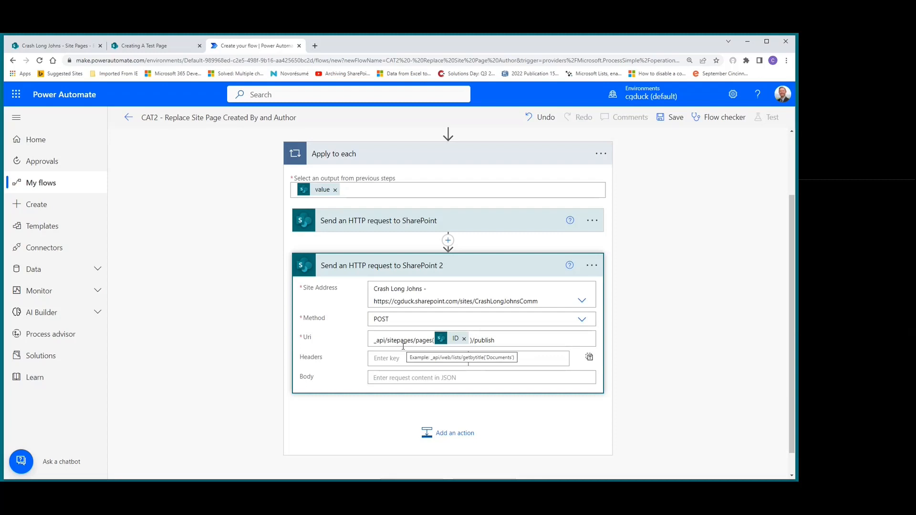
{"action": "left_click", "coordinate": [352, 270]}
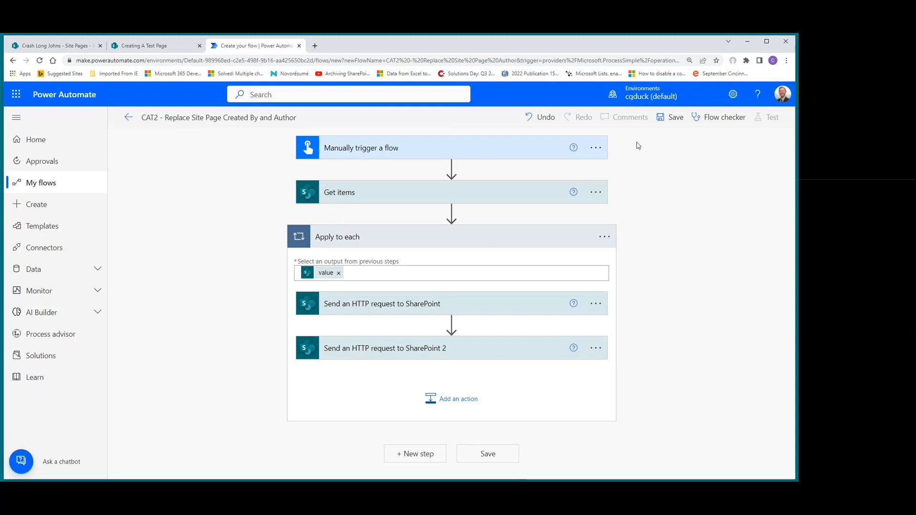
- Save the flow and start a manual test, continuing past the SharePoint connection check to the run inputs
{"action": "left_click", "coordinate": [672, 120]}
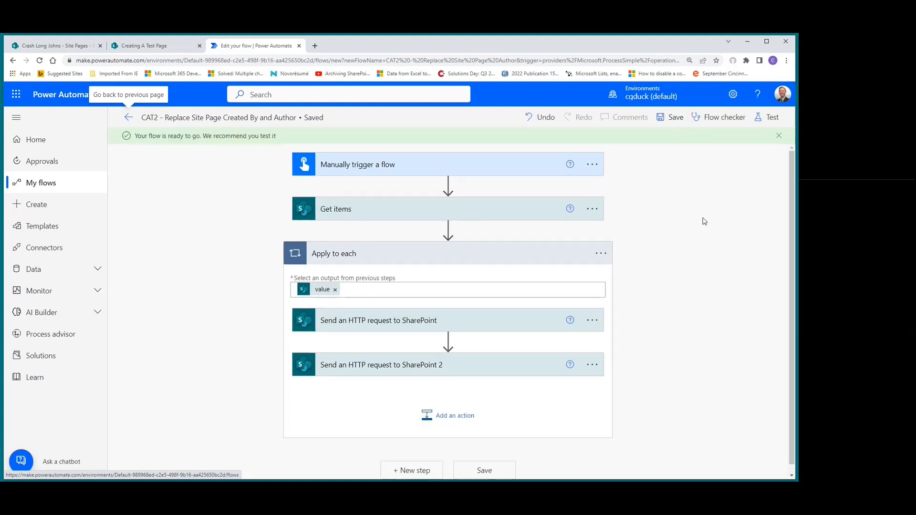
{"action": "left_click", "coordinate": [768, 117]}
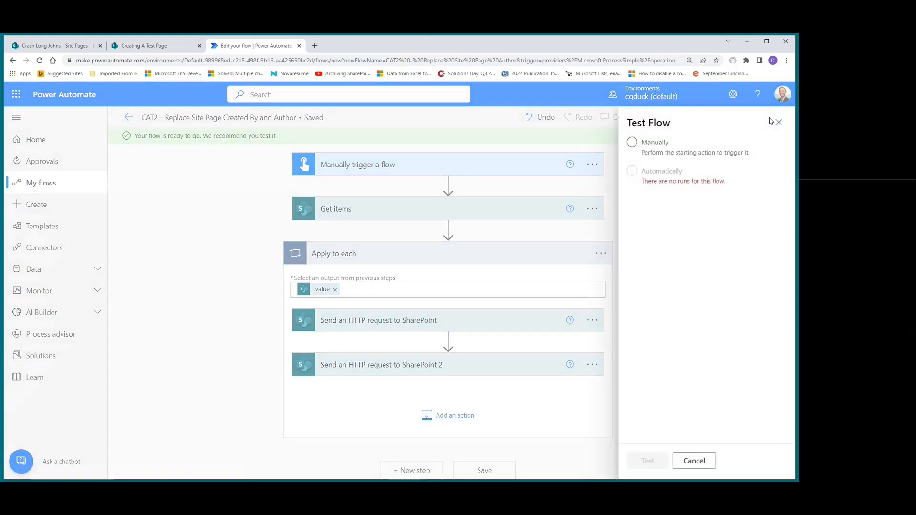
{"action": "left_click", "coordinate": [635, 143]}
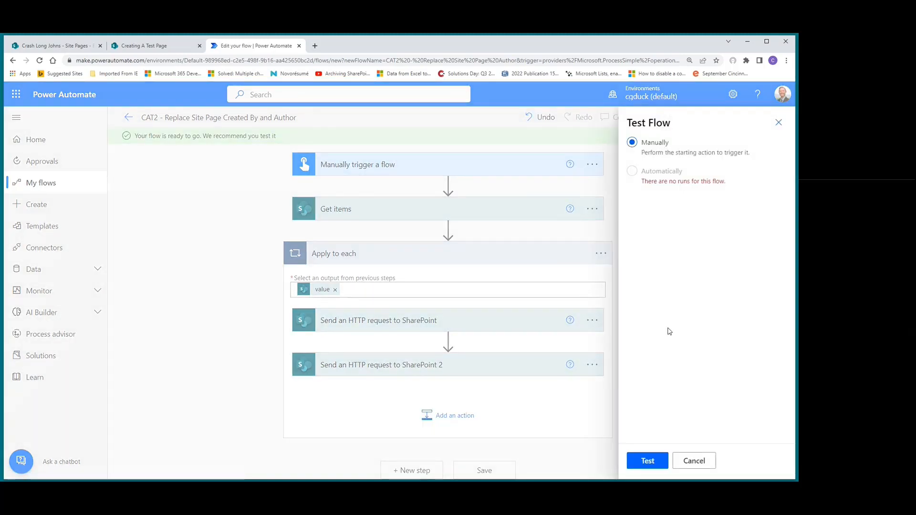
{"action": "left_click", "coordinate": [640, 463]}
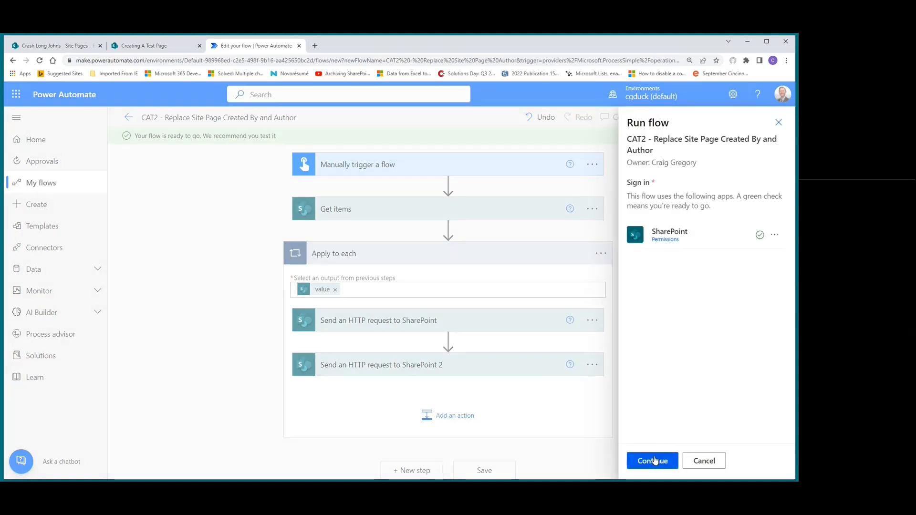
{"action": "left_click", "coordinate": [655, 461]}
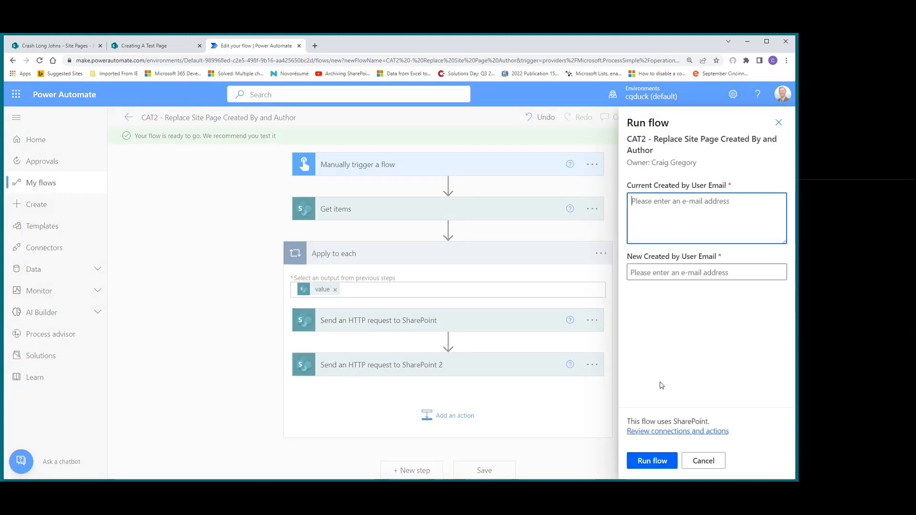
- Copy the current creator's e-mail address from Notepad into the Current Created by User Email input of the flow run
{"action": "left_click", "coordinate": [657, 202]}
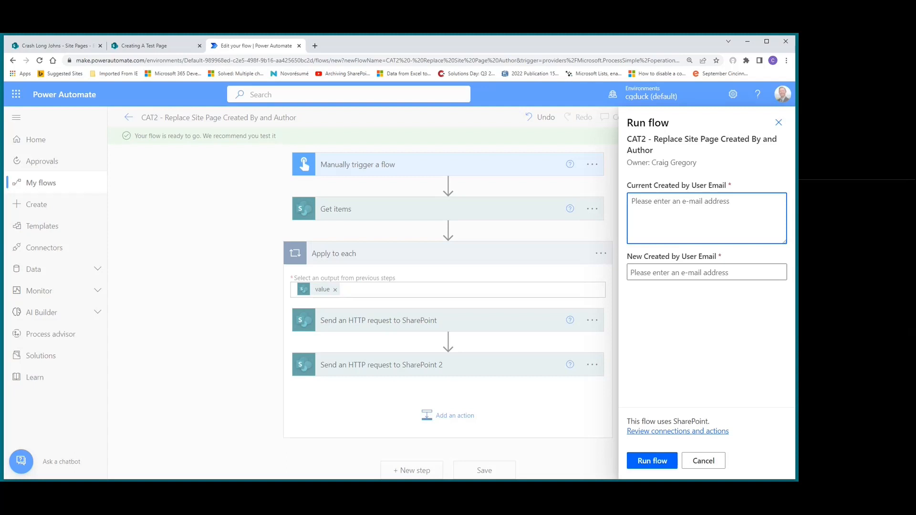
{"action": "key", "text": "alt+Tab"}
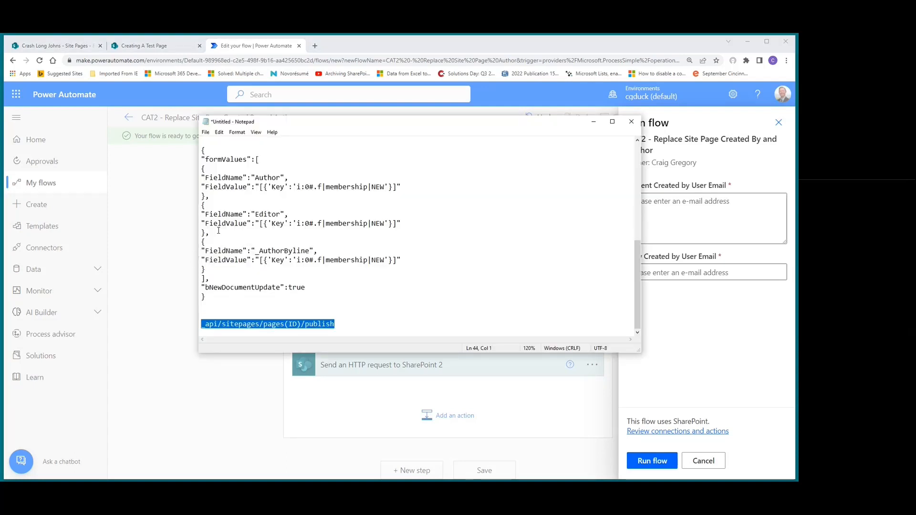
{"action": "scroll", "coordinate": [216, 191], "scroll_direction": "up", "scroll_amount": 3}
{"action": "left_click", "coordinate": [216, 190]}
{"action": "mouse_move", "coordinate": [201, 168]}
{"action": "left_mouse_down"}
{"action": "mouse_move", "coordinate": [346, 173]}
{"action": "mouse_move", "coordinate": [202, 169]}
{"action": "left_mouse_up"}
{"action": "key", "text": "ctrl+c"}
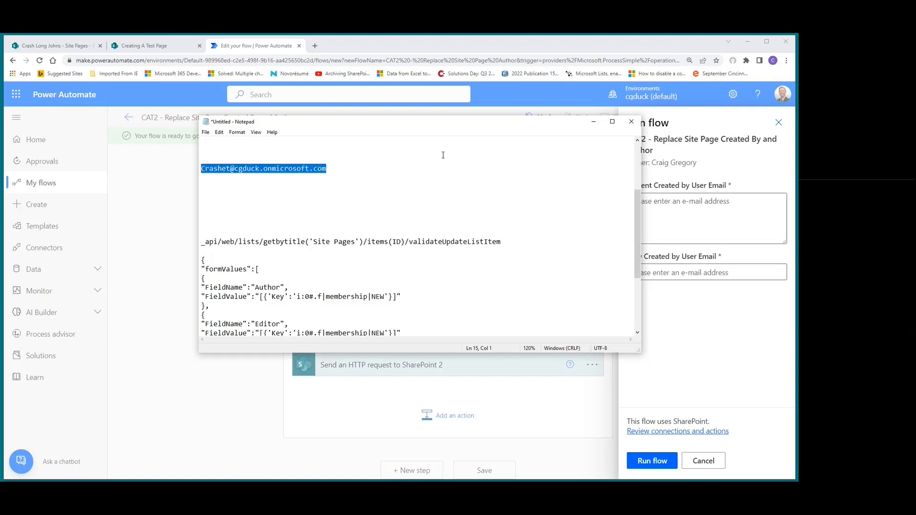
{"action": "left_click", "coordinate": [593, 121]}
{"action": "left_click", "coordinate": [679, 208]}
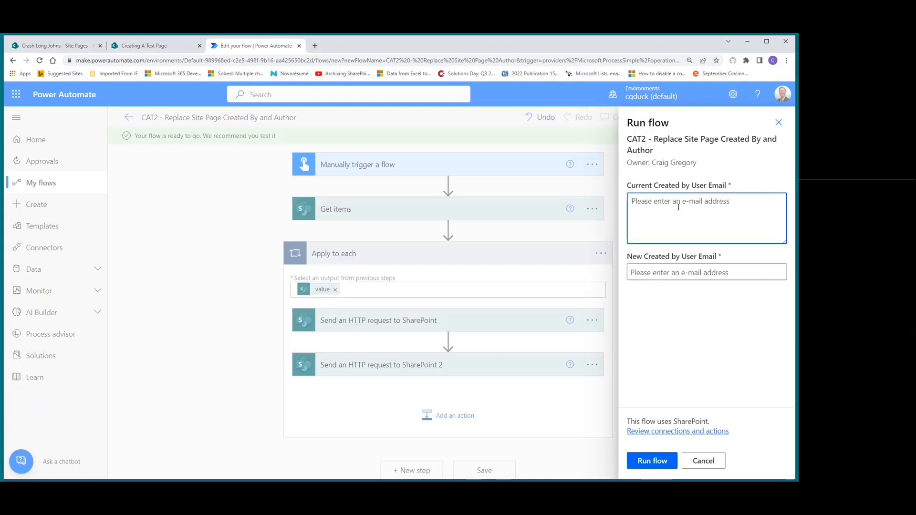
{"action": "key", "text": "ctrl+v"}
- Pick the new creator's account from the suggested people for New Created by User Email, then run the flow and close the confirmation
{"action": "left_click", "coordinate": [674, 272]}
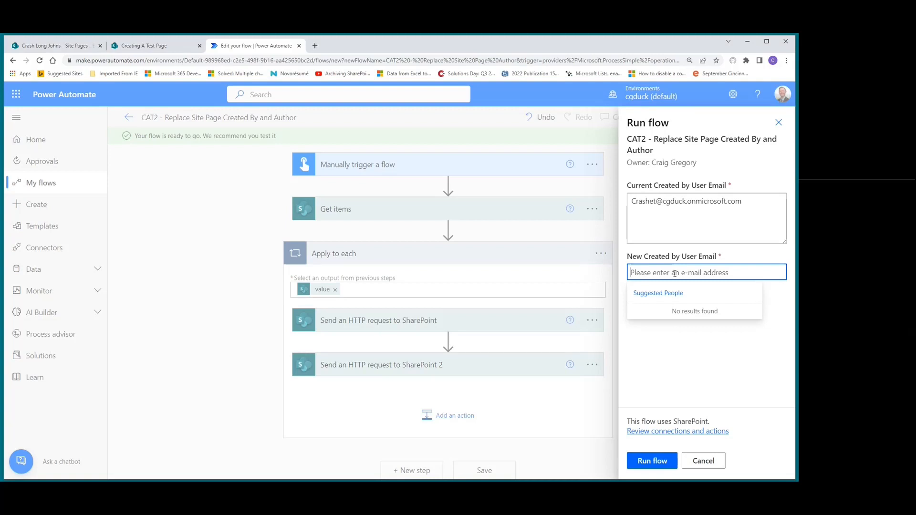
{"action": "type", "text": "c"}
{"action": "key", "text": "BackSpace"}
{"action": "type", "text": "c"}
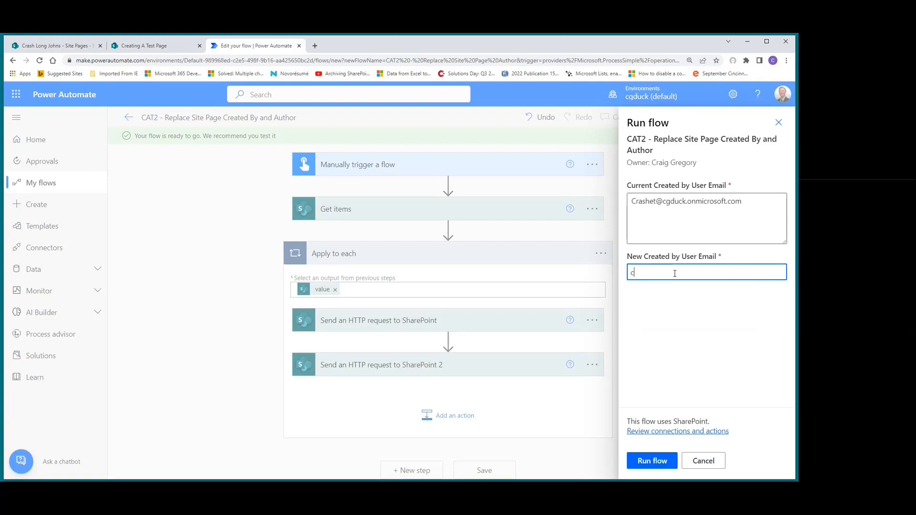
{"action": "type", "text": "gd"}
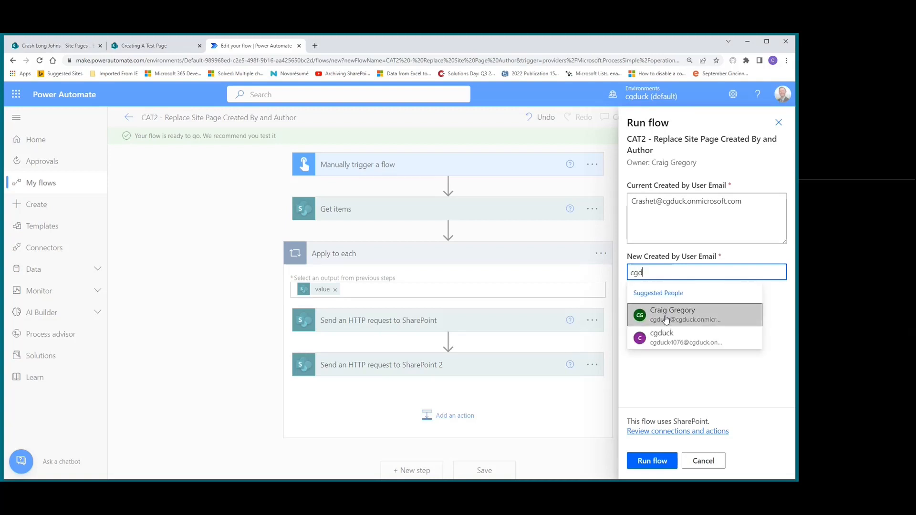
{"action": "left_click", "coordinate": [666, 319]}
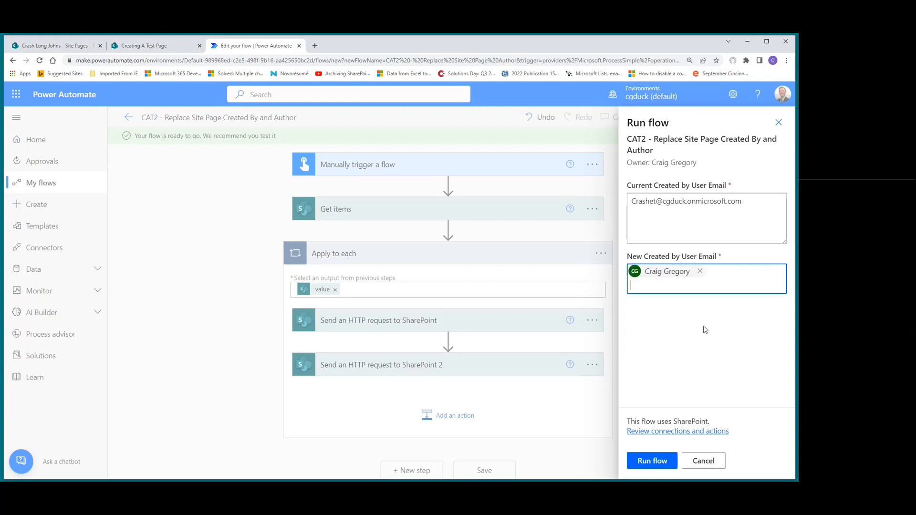
{"action": "left_click", "coordinate": [652, 461]}
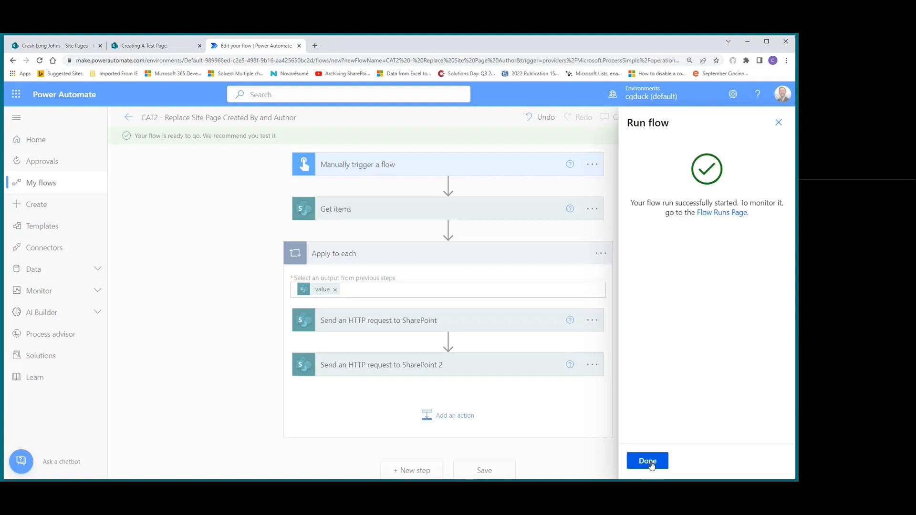
{"action": "left_click", "coordinate": [651, 462]}
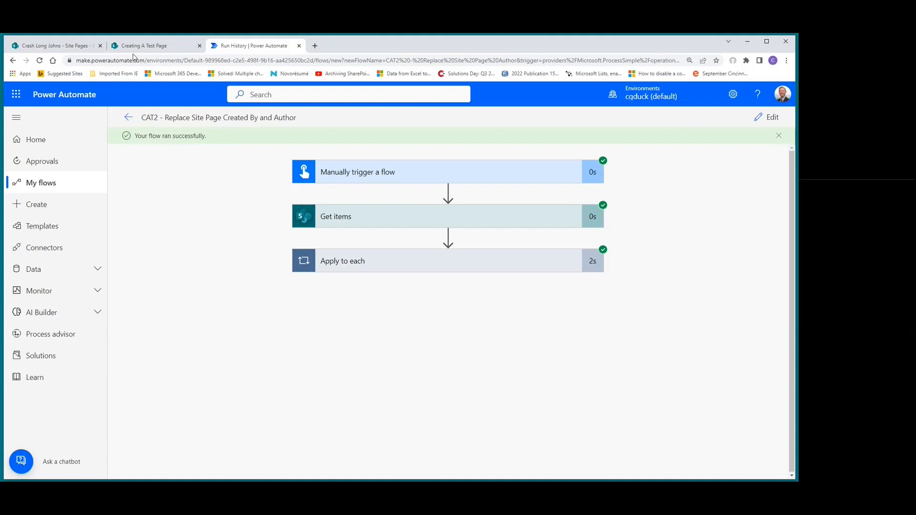
- Check the Created By groups in Site Pages, the reloaded Creating A Test Page's author byline and publish date, and the flow's run result
{"action": "left_click", "coordinate": [56, 46]}
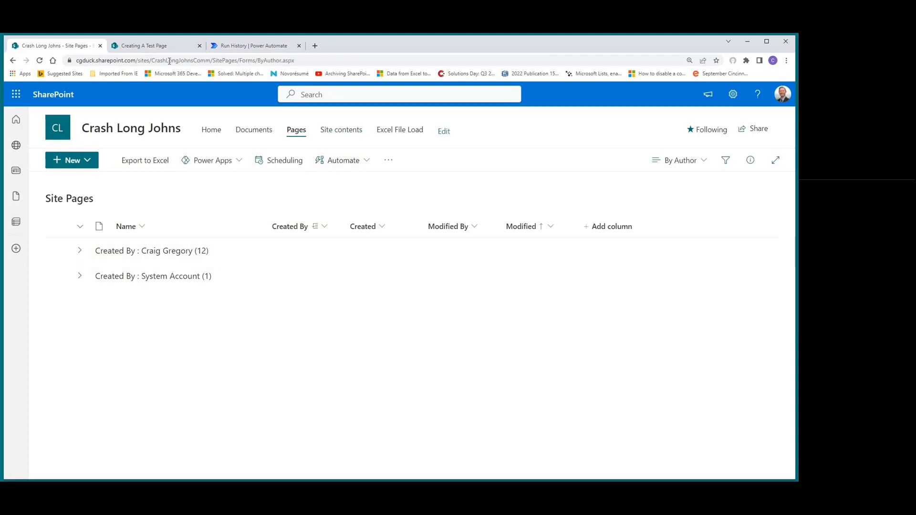
{"action": "left_click", "coordinate": [164, 46]}
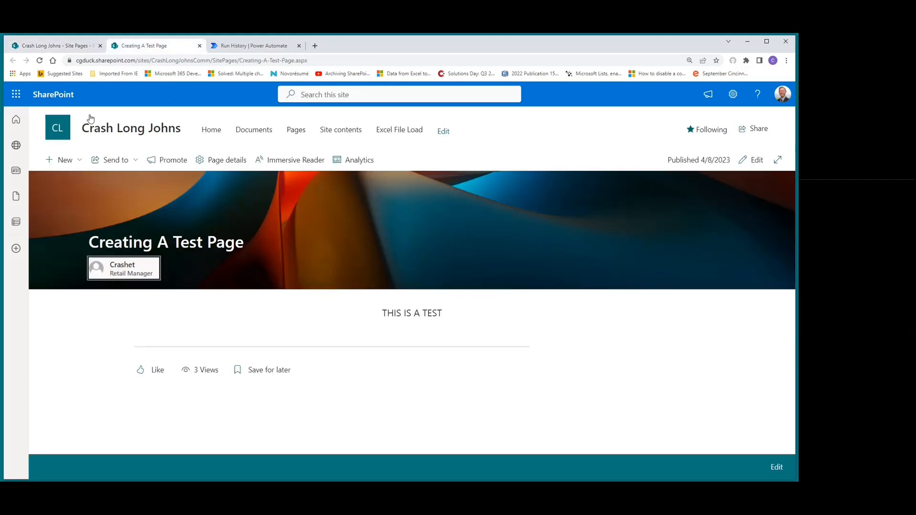
{"action": "left_click", "coordinate": [39, 60]}
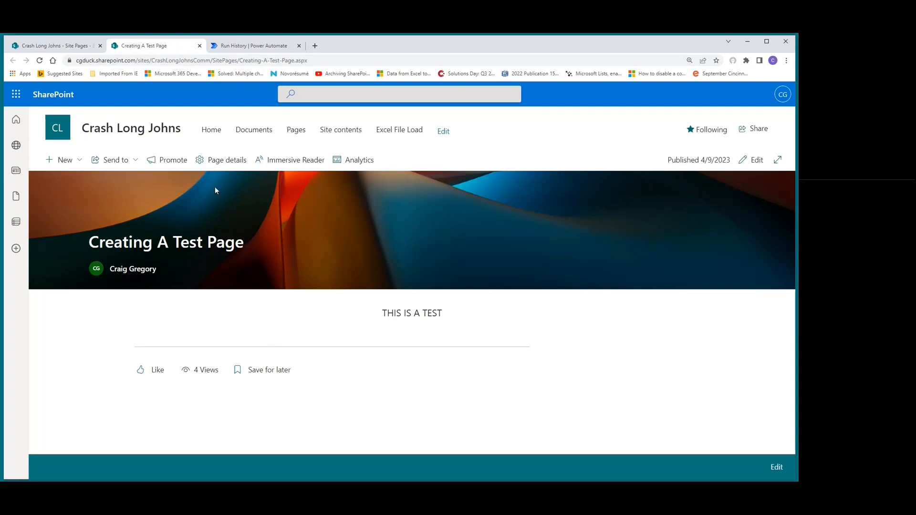
{"action": "left_click", "coordinate": [254, 46]}
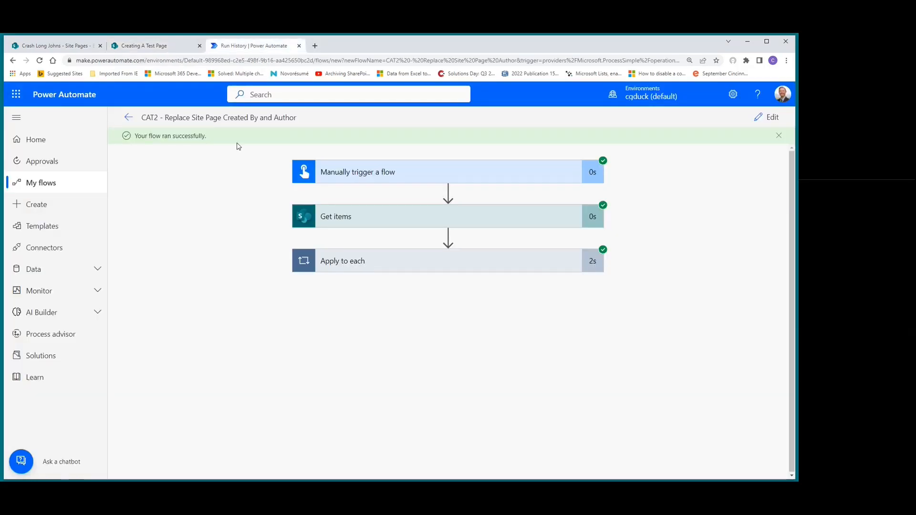
{"action": "left_click", "coordinate": [54, 46]}
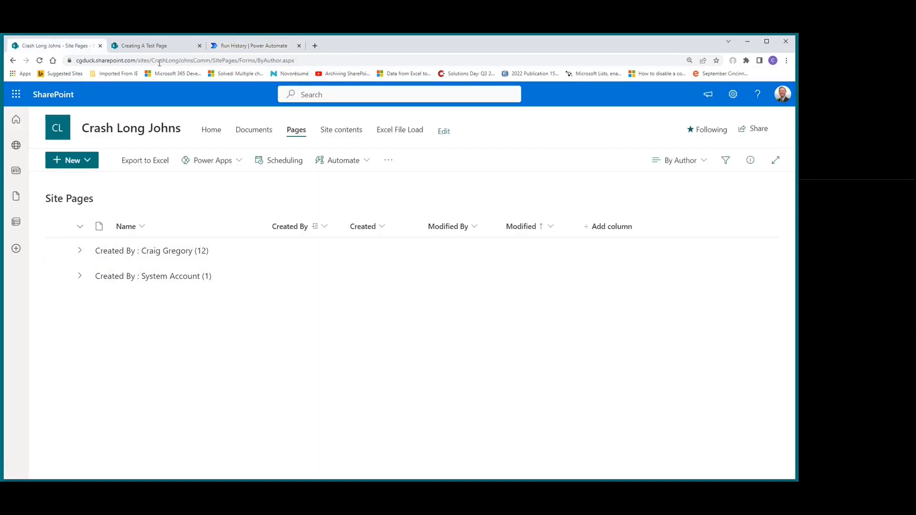
{"action": "left_click", "coordinate": [146, 46]}
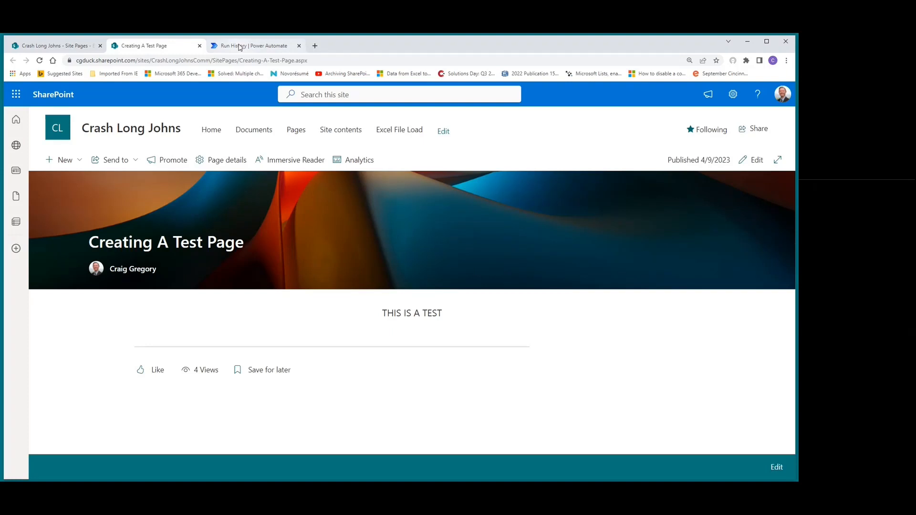
{"action": "mouse_move", "coordinate": [241, 47]}
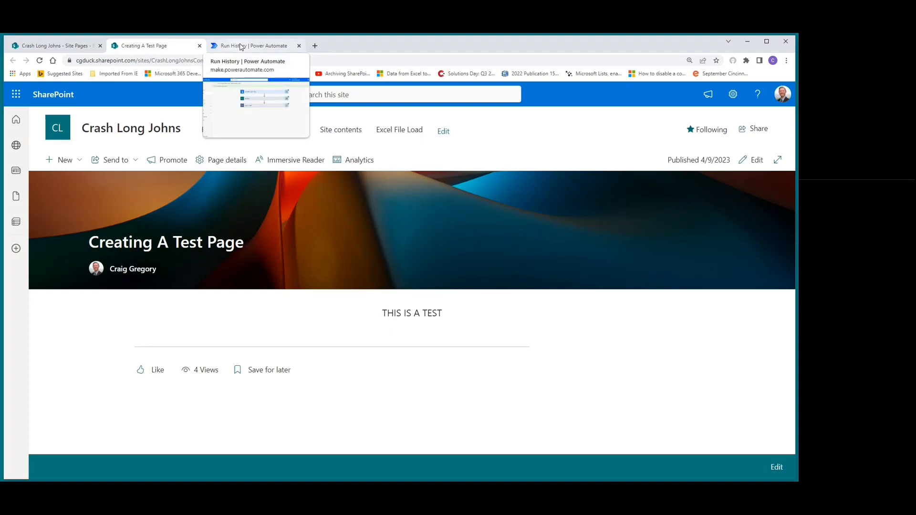